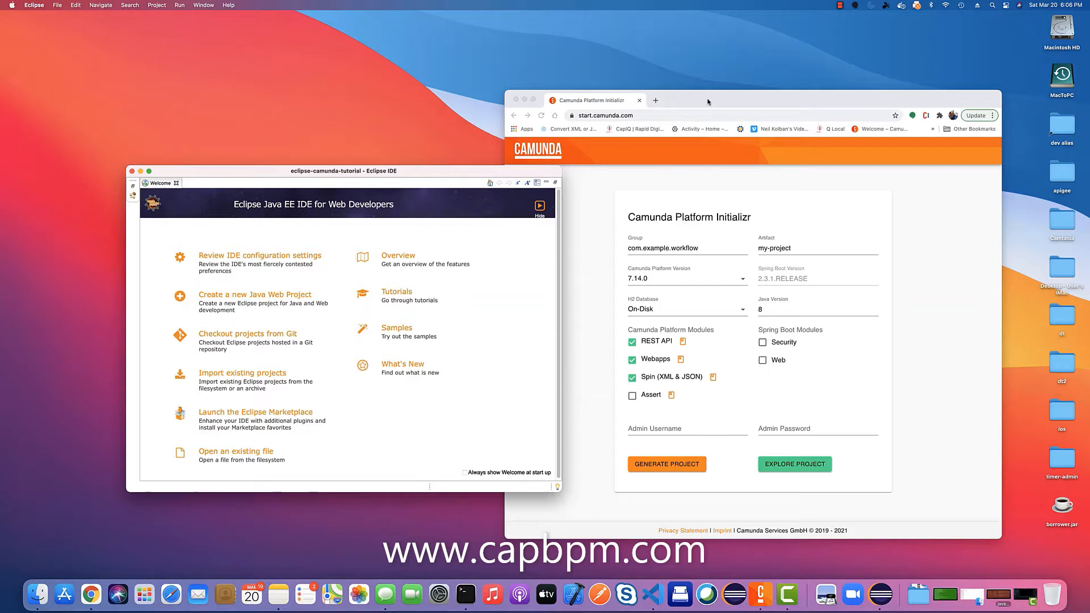
- Set the project's group to com.capbpm.demo and its artifact to tutorial1
{"action": "left_click_drag", "start_coordinate": [707, 101], "coordinate": [671, 67]}
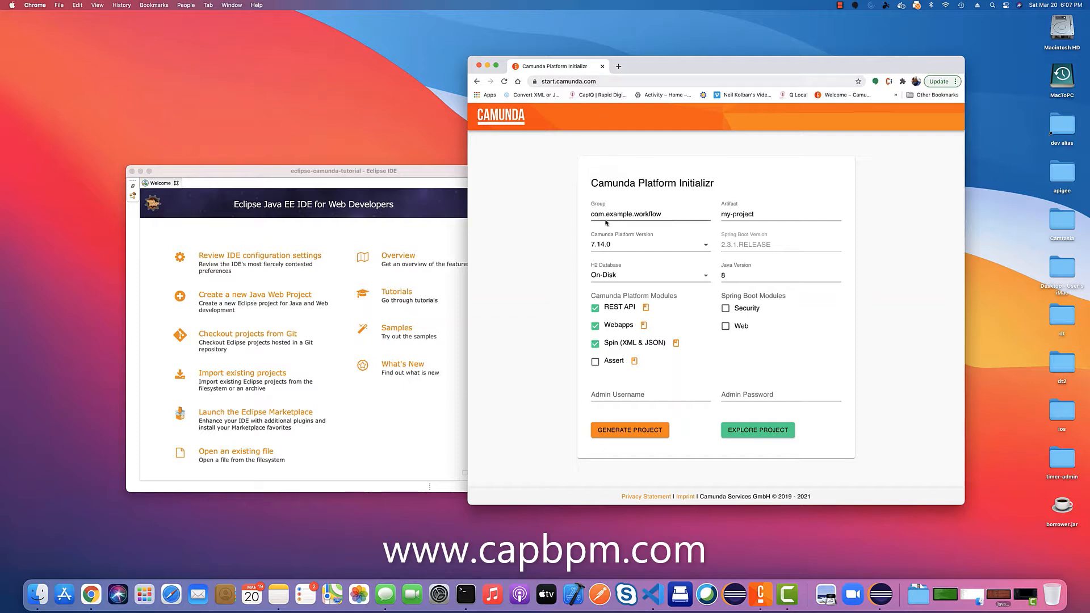
{"action": "left_click", "coordinate": [623, 225]}
{"action": "left_click_drag", "start_coordinate": [634, 214], "coordinate": [606, 214]}
{"action": "type", "text": "capbpm"}
{"action": "triple_click", "coordinate": [643, 215]}
{"action": "double_click", "coordinate": [643, 216]}
{"action": "type", "text": "demo1"}
{"action": "key", "text": "BackSpace"}
{"action": "triple_click", "coordinate": [728, 216]}
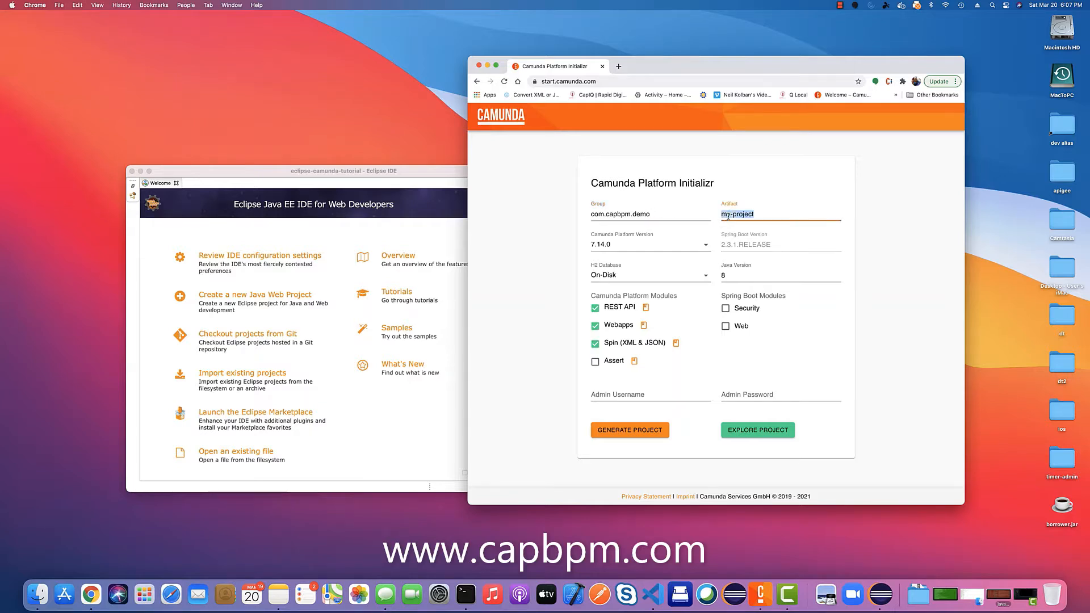
{"action": "type", "text": "tutorial1"}
- Keep Camunda Platform version 7.14.0, and switch the H2 database to In-Memory and back to On-Disk
{"action": "left_click", "coordinate": [610, 245]}
{"action": "left_click", "coordinate": [609, 246]}
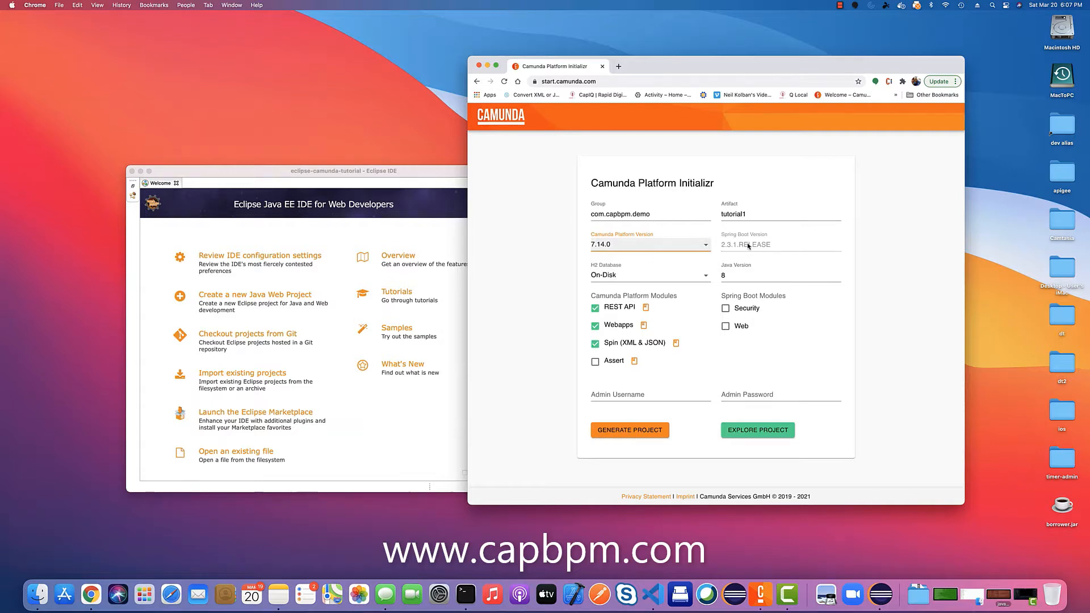
{"action": "left_click", "coordinate": [699, 276]}
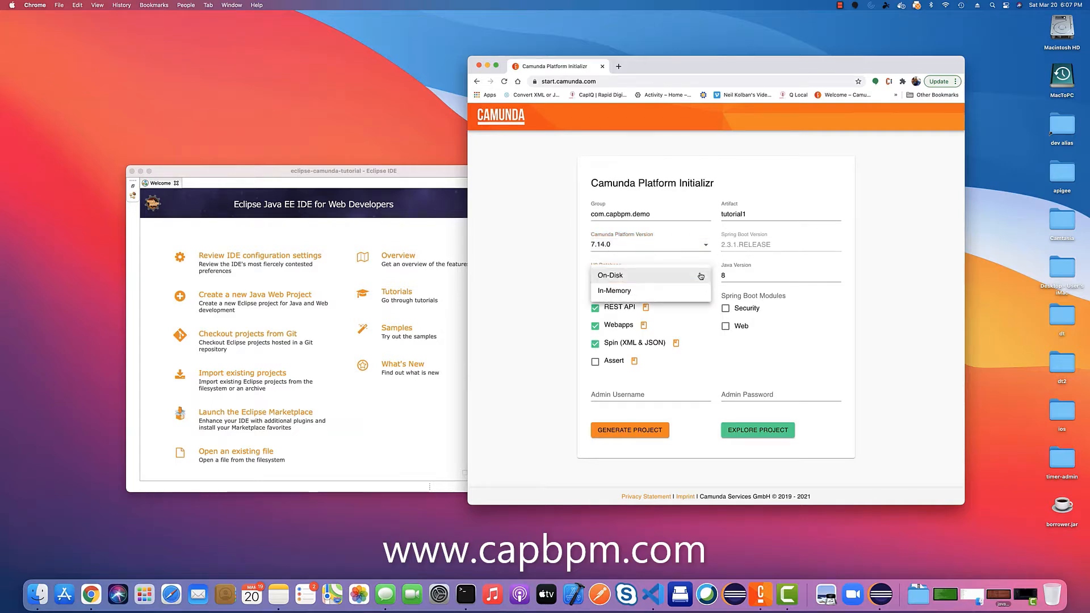
{"action": "left_click", "coordinate": [678, 290]}
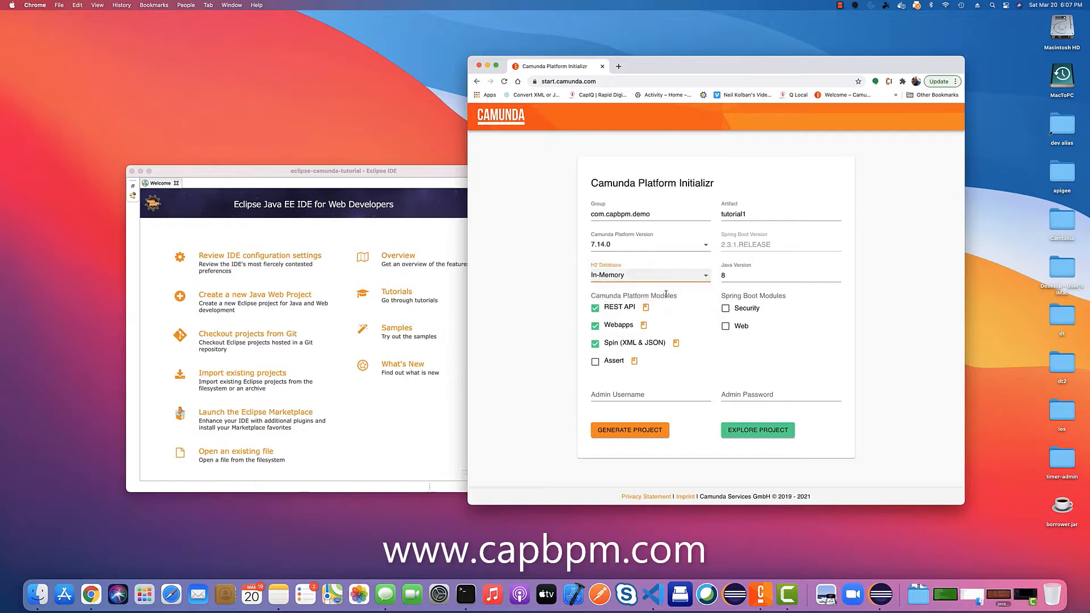
{"action": "left_click", "coordinate": [703, 278]}
{"action": "left_click", "coordinate": [652, 259]}
- Enter demo as the admin username, fill in the admin password, and generate the project
{"action": "left_click", "coordinate": [612, 394]}
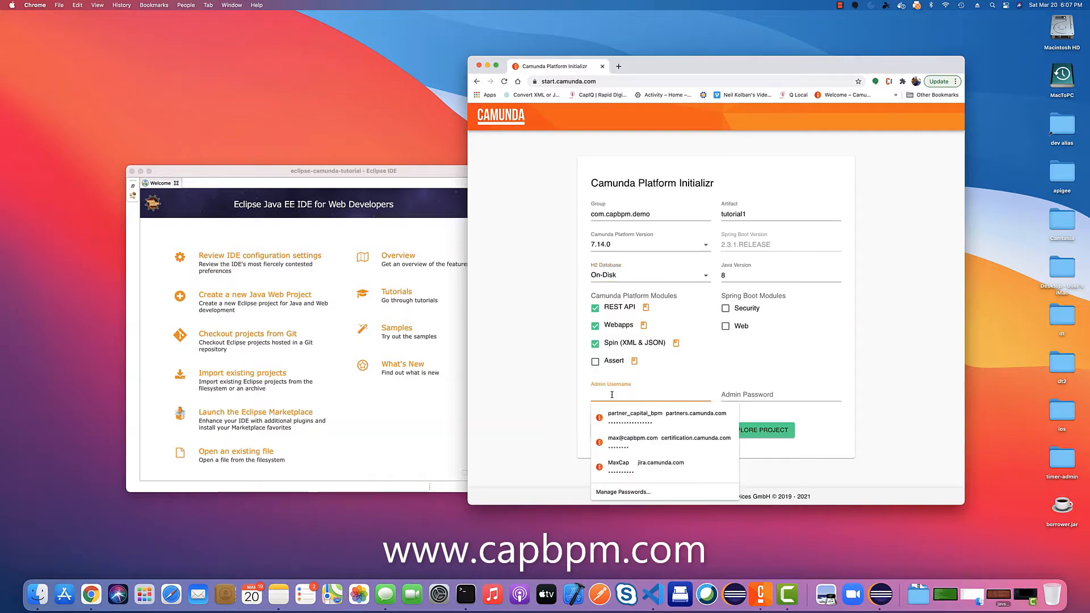
{"action": "type", "text": "demo"}
{"action": "key", "text": "Tab"}
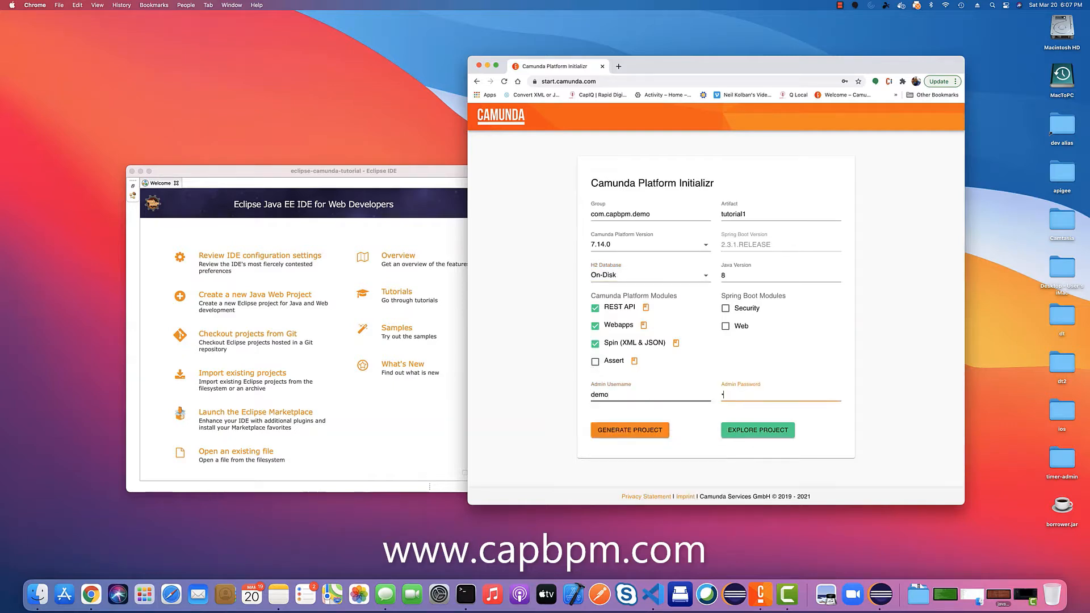
{"action": "type", "text": "demo"}
{"action": "key", "text": "BackSpace"}
{"action": "key", "text": "BackSpace"}
{"action": "key", "text": "BackSpace"}
{"action": "key", "text": "BackSpace"}
{"action": "type", "text": "demo"}
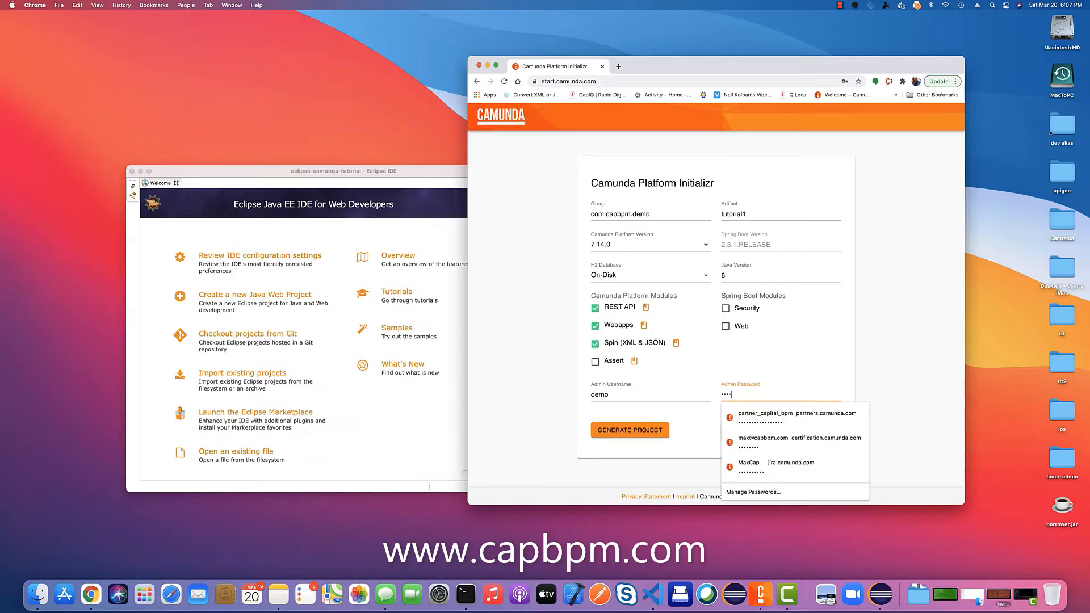
{"action": "left_click", "coordinate": [551, 419]}
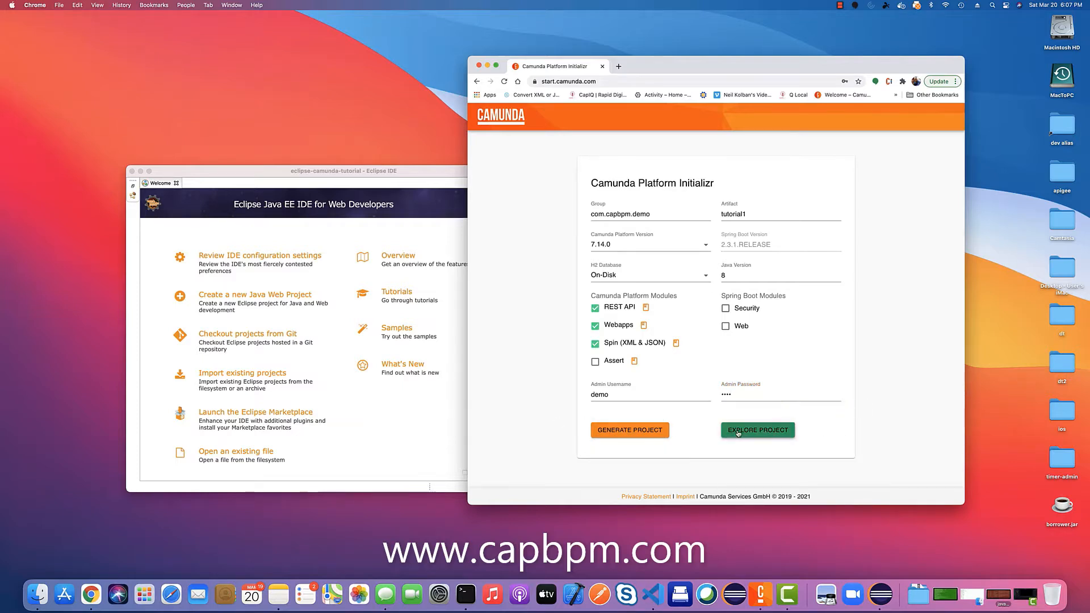
{"action": "left_click", "coordinate": [624, 434]}
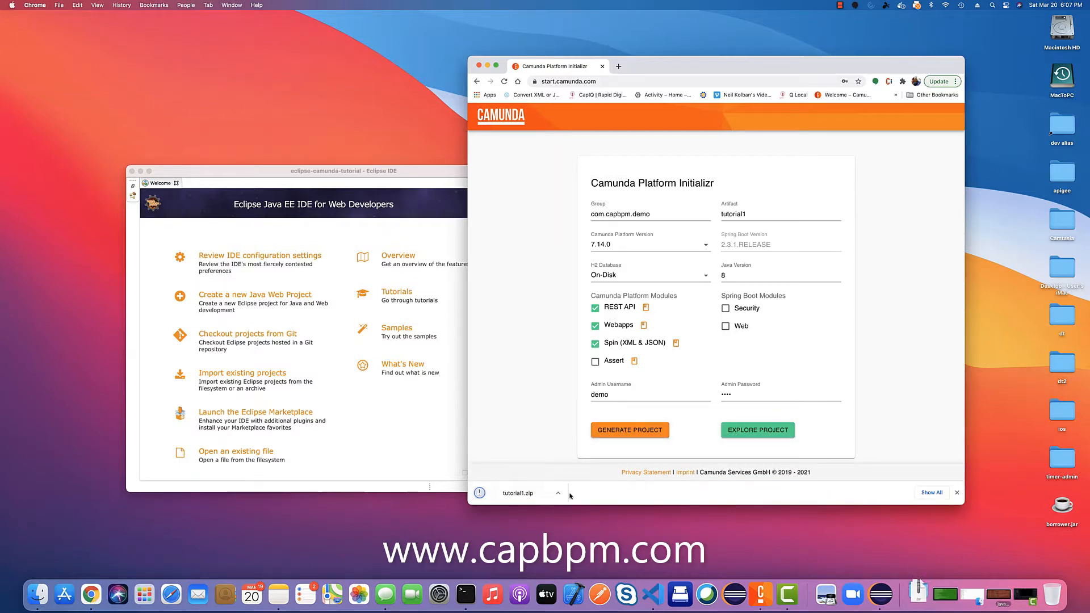
- Show the downloaded tutorial1.zip in Finder and extract it
{"action": "left_click", "coordinate": [563, 494]}
{"action": "left_click", "coordinate": [585, 518]}
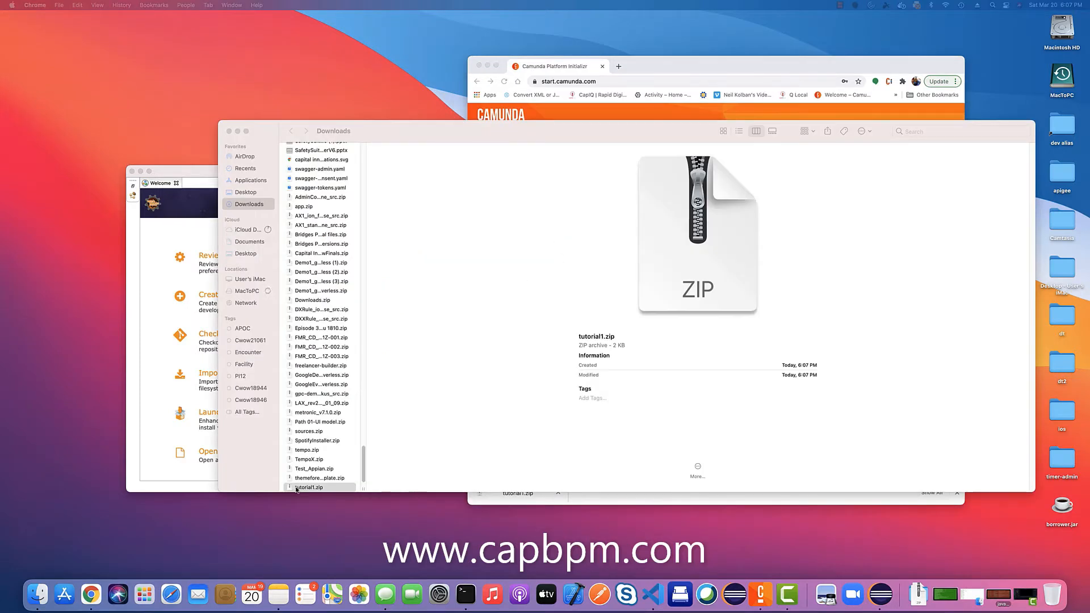
{"action": "left_click", "coordinate": [296, 488]}
{"action": "double_click", "coordinate": [296, 487]}
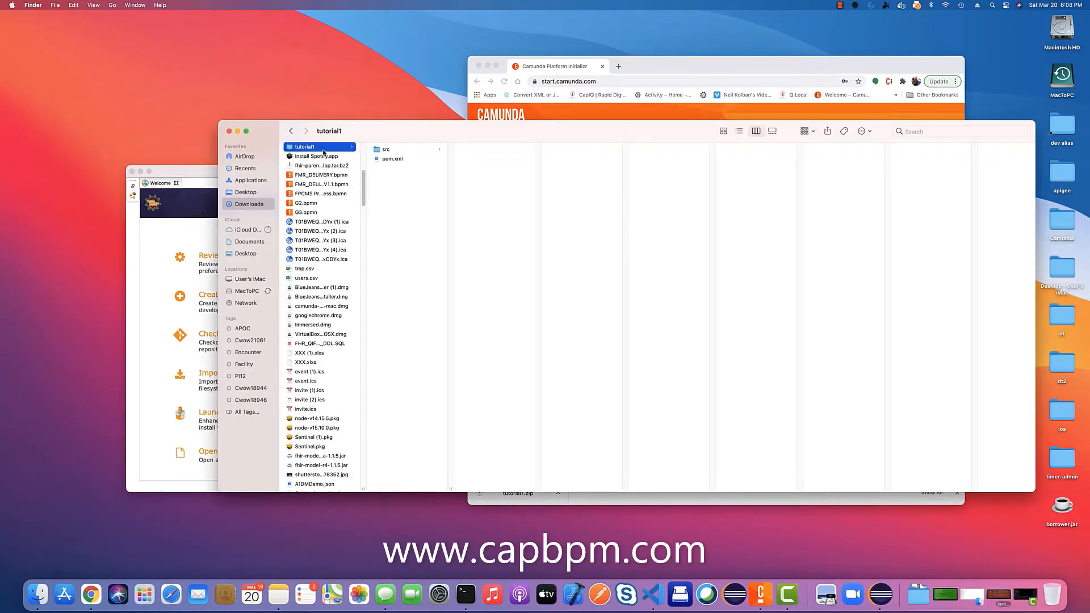
- Open a new terminal at the extracted tutorial1 folder, print its path with pwd and copy that path
{"action": "right_click", "coordinate": [324, 150]}
{"action": "mouse_move", "coordinate": [342, 316]}
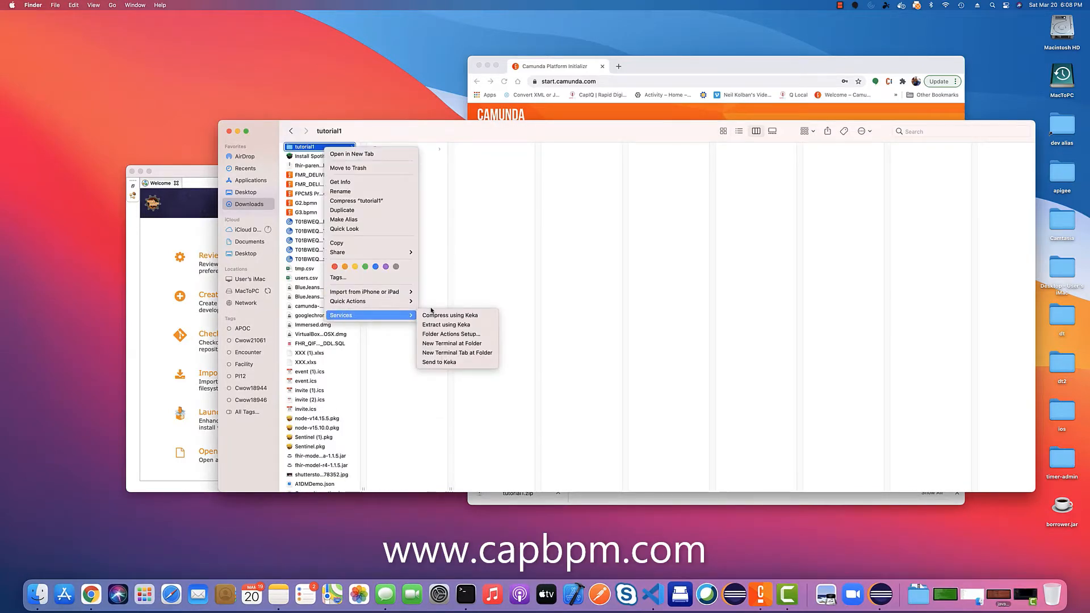
{"action": "left_click", "coordinate": [449, 342]}
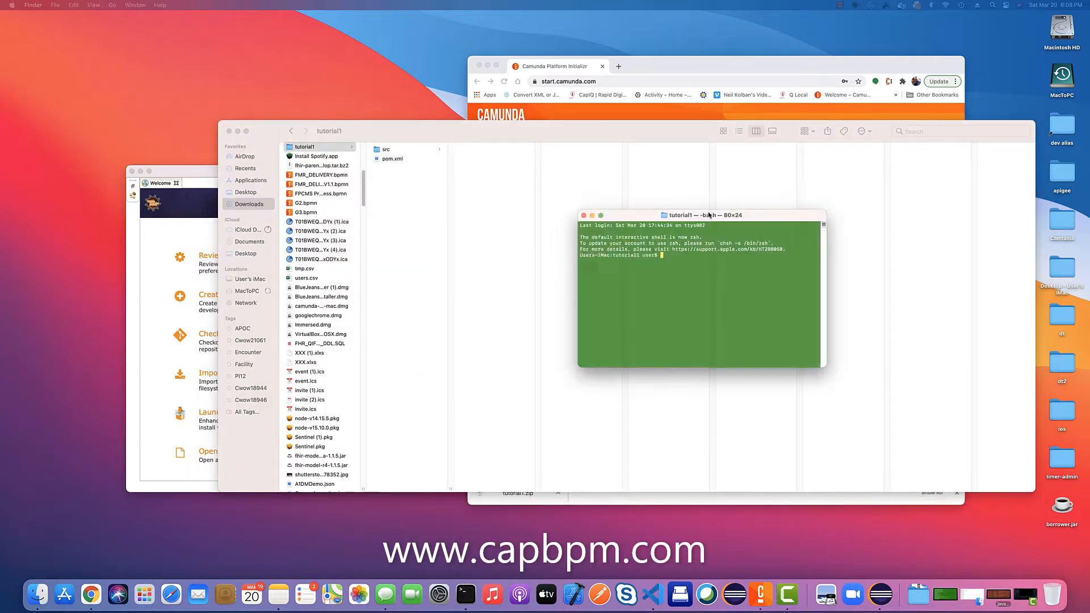
{"action": "type", "text": "pwd"}
{"action": "key", "text": "Return"}
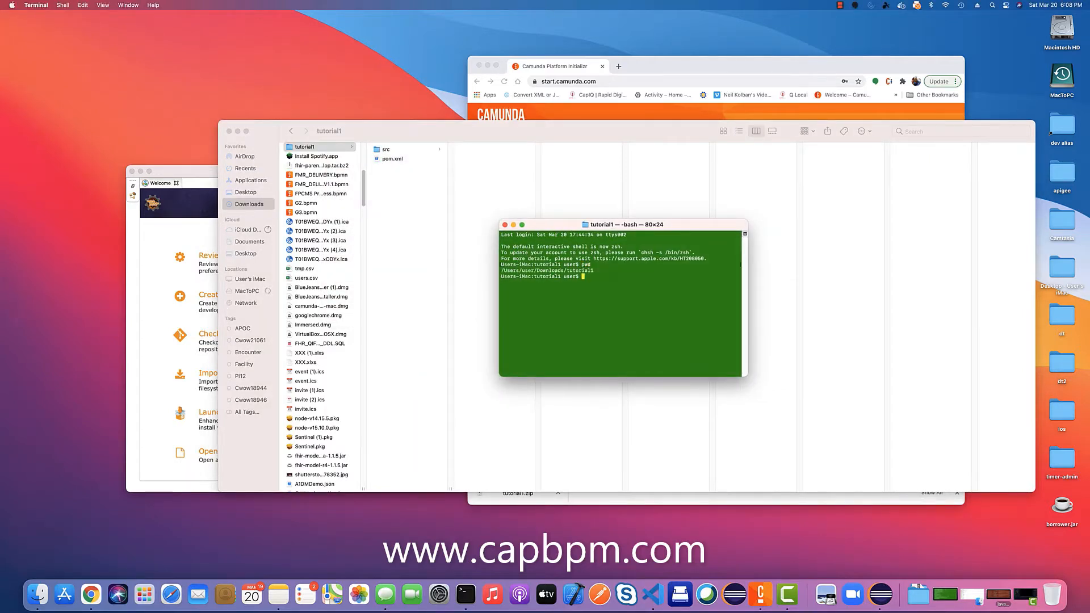
{"action": "left_click_drag", "start_coordinate": [595, 270], "coordinate": [499, 270]}
{"action": "key", "text": "super+c"}
{"action": "key", "text": "Return"}
- Switch to Eclipse, close the Welcome page and start the Existing Maven Projects import wizard
{"action": "left_click", "coordinate": [880, 594]}
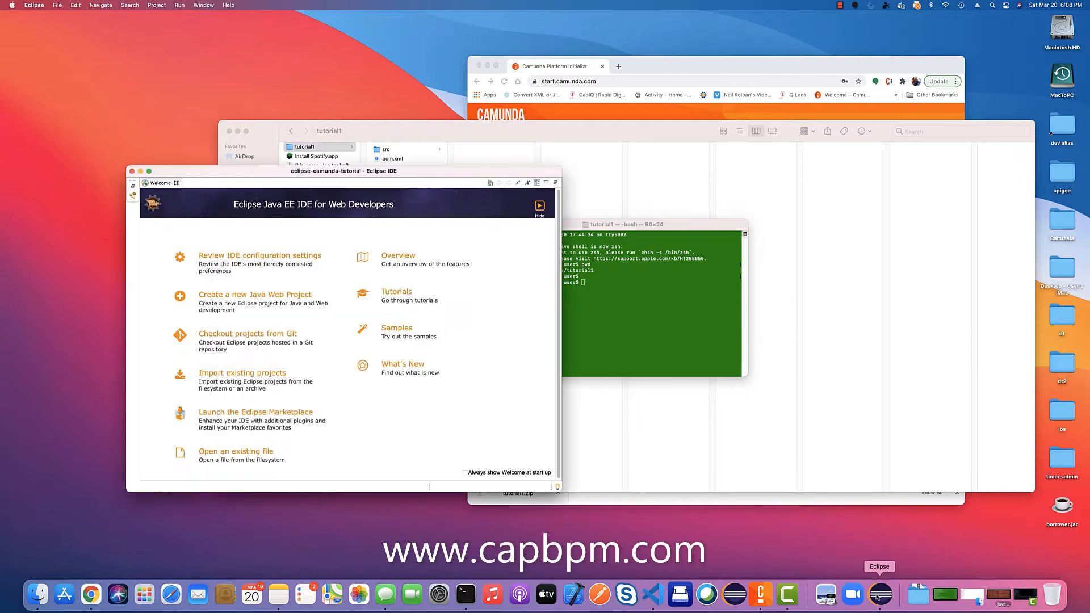
{"action": "left_click", "coordinate": [176, 182]}
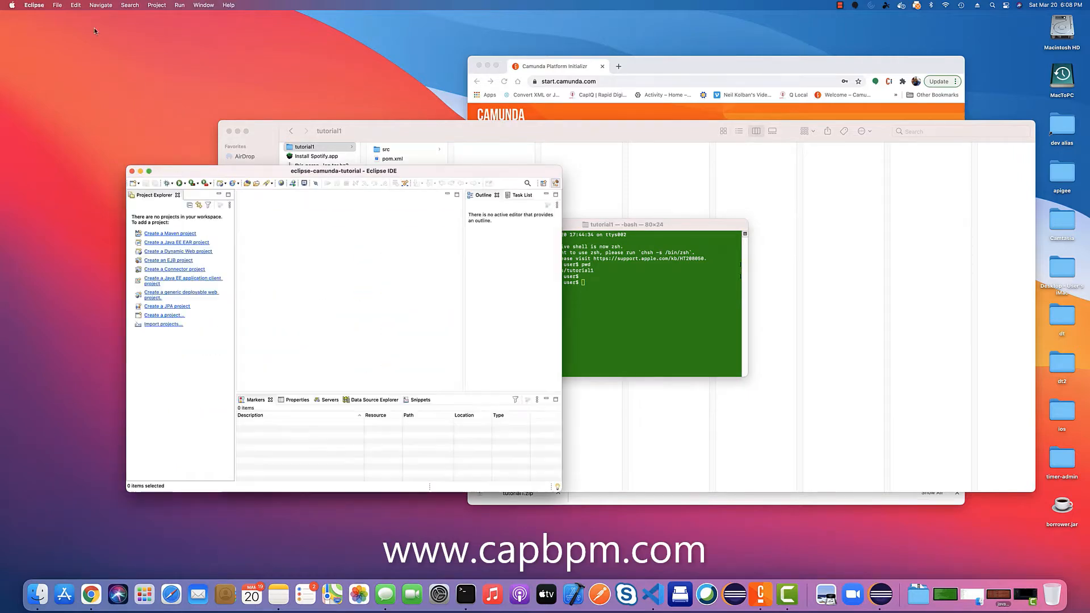
{"action": "left_click", "coordinate": [57, 5]}
{"action": "left_click", "coordinate": [73, 182]}
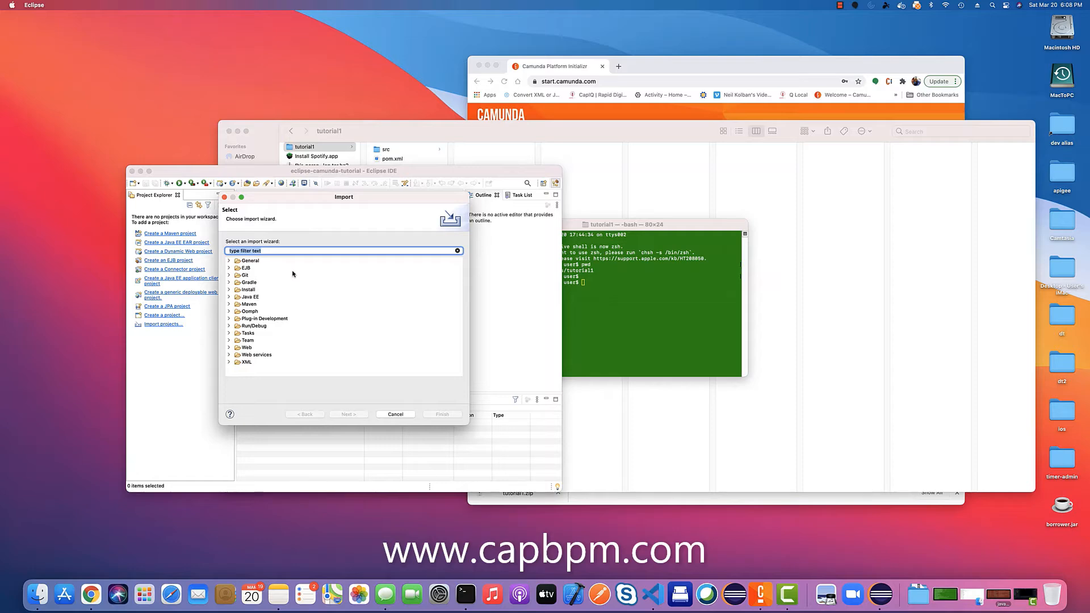
{"action": "type", "text": "maven"}
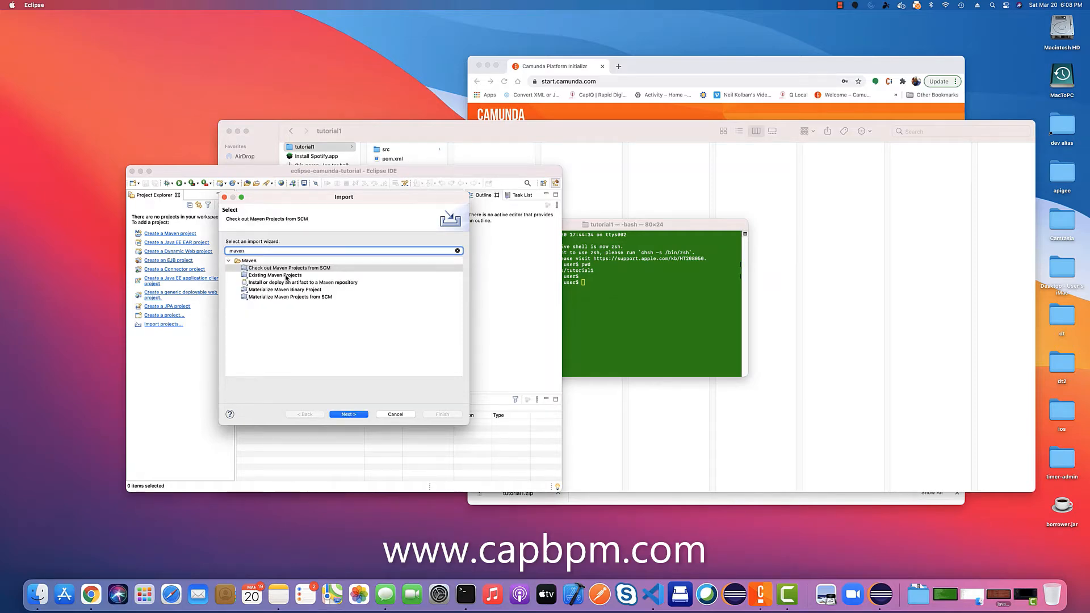
{"action": "left_click", "coordinate": [287, 276]}
{"action": "left_click", "coordinate": [348, 413]}
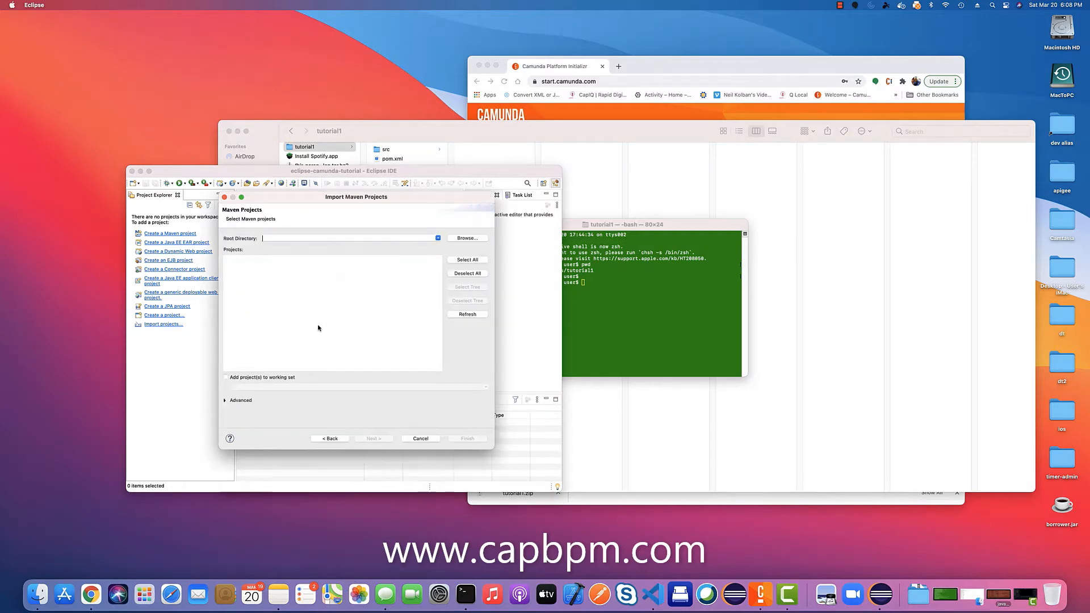
- Import the Maven project using /Users/user/Downloads/tutorial1 as the root directory
{"action": "key", "text": "super+v"}
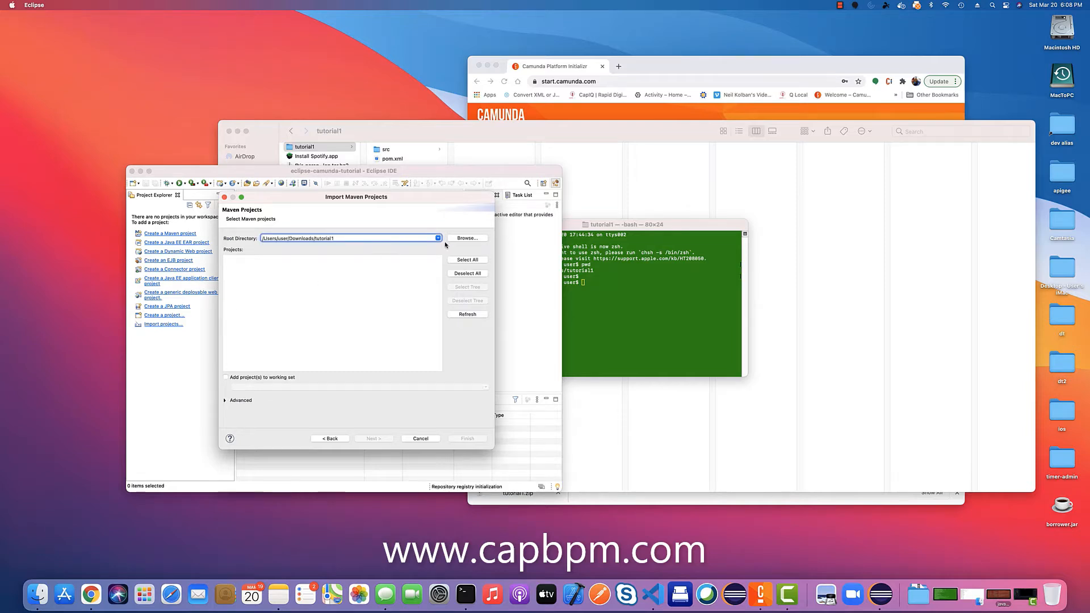
{"action": "left_click", "coordinate": [466, 239]}
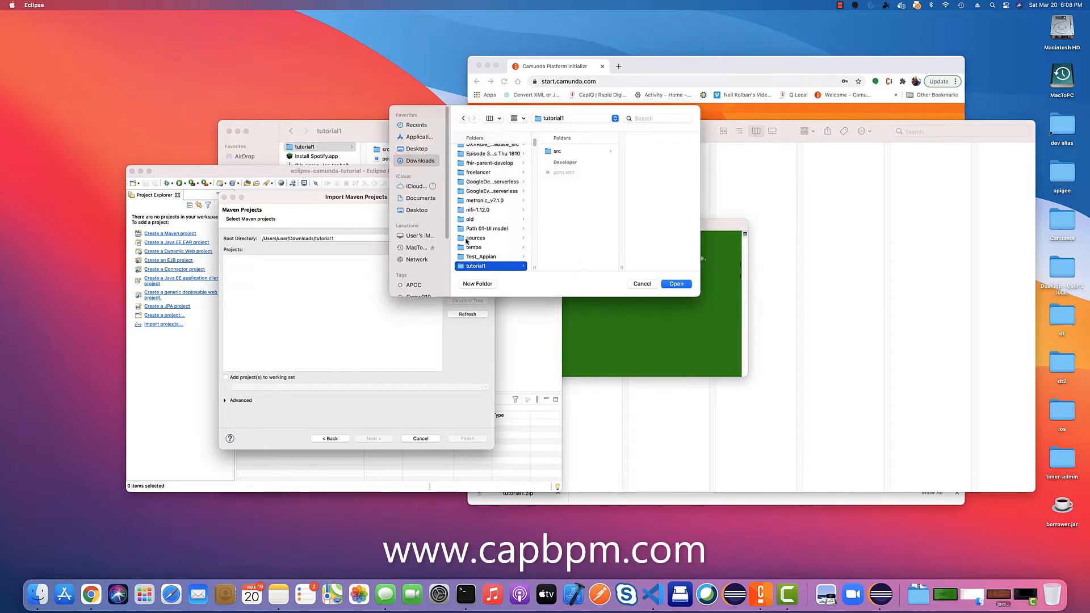
{"action": "left_click", "coordinate": [676, 283]}
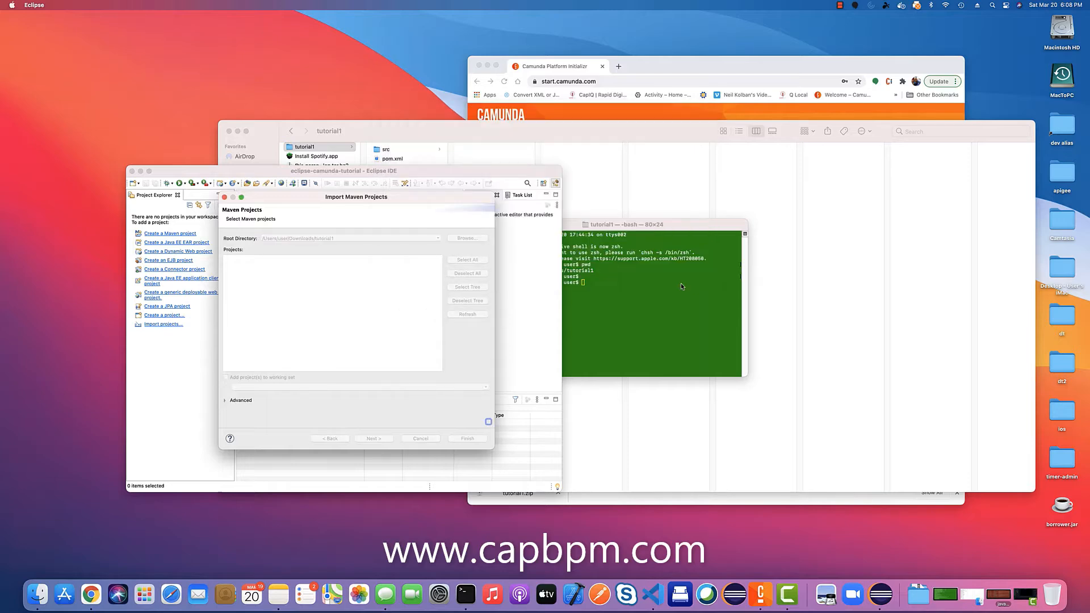
{"action": "left_click", "coordinate": [467, 438]}
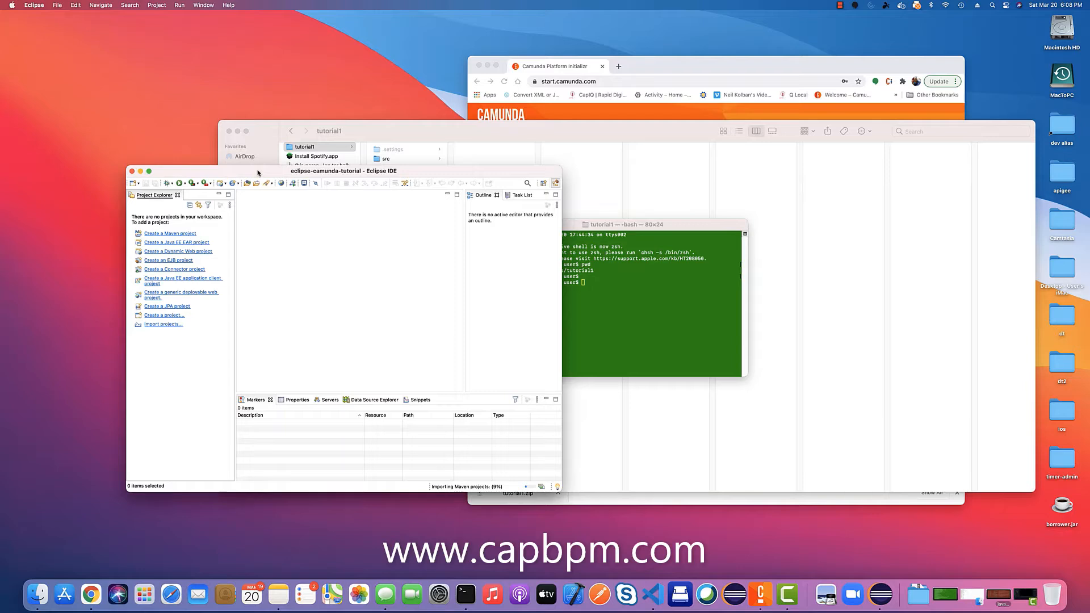
- Expand the imported tutorial1 project and run a Maven project update on it with the preselected options
{"action": "left_click_drag", "start_coordinate": [258, 172], "coordinate": [269, 111]}
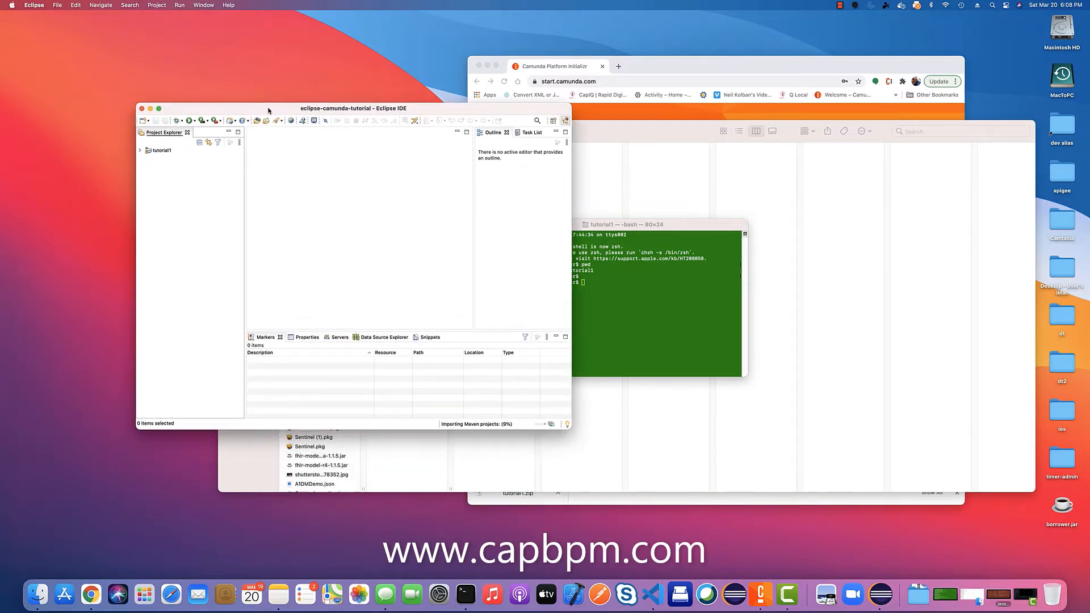
{"action": "left_click", "coordinate": [140, 151]}
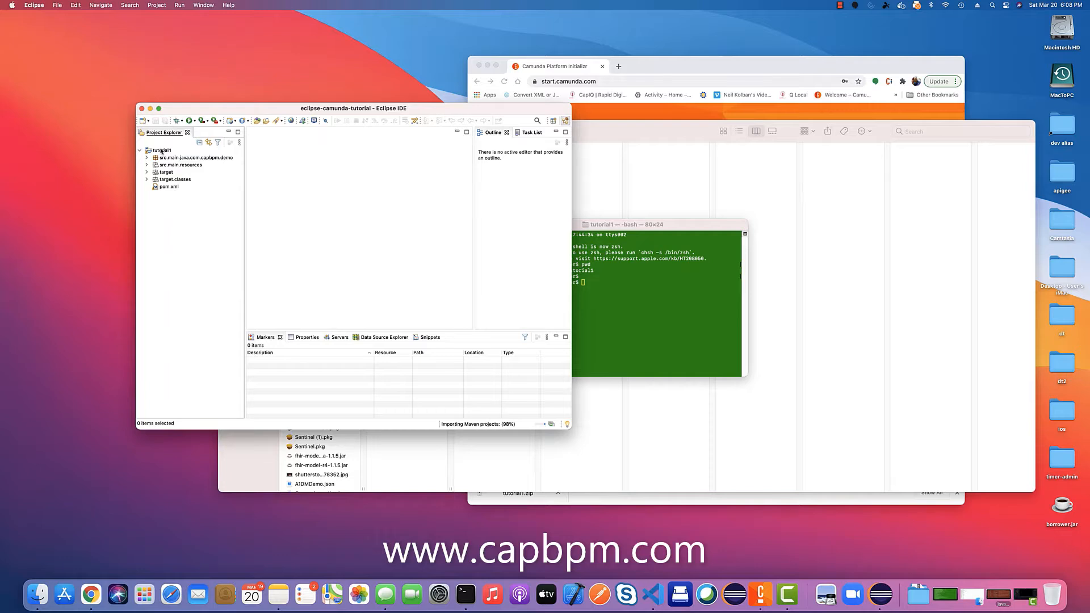
{"action": "left_click", "coordinate": [161, 151]}
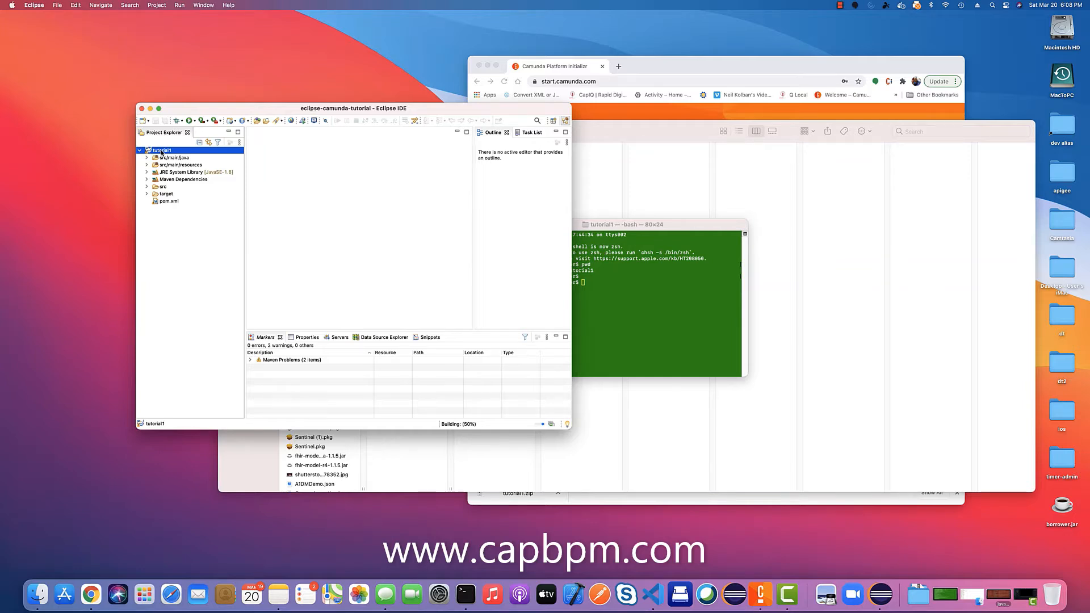
{"action": "right_click", "coordinate": [161, 152]}
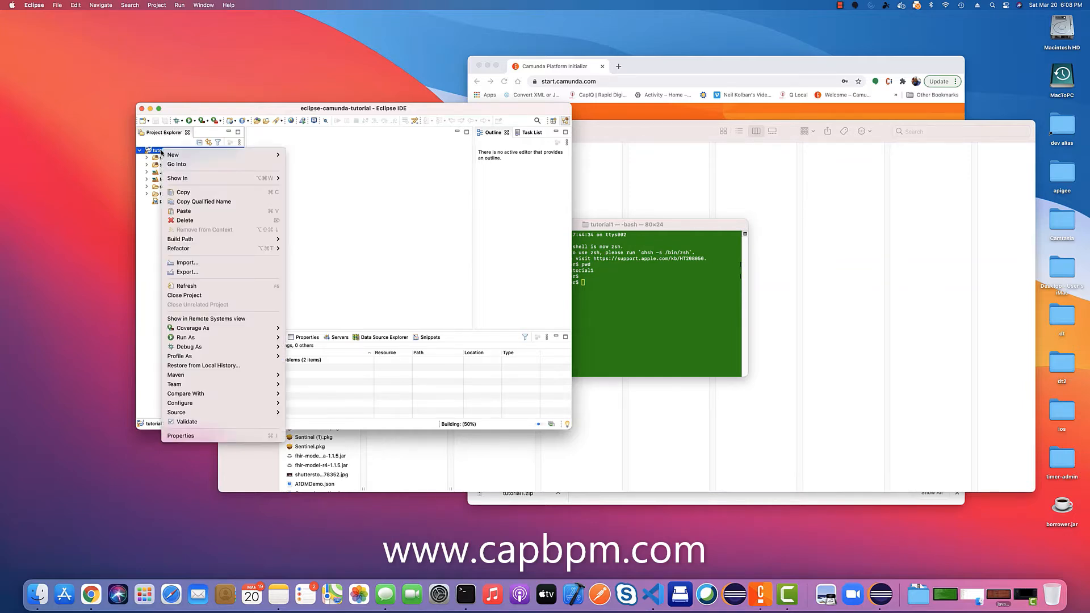
{"action": "mouse_move", "coordinate": [206, 376]}
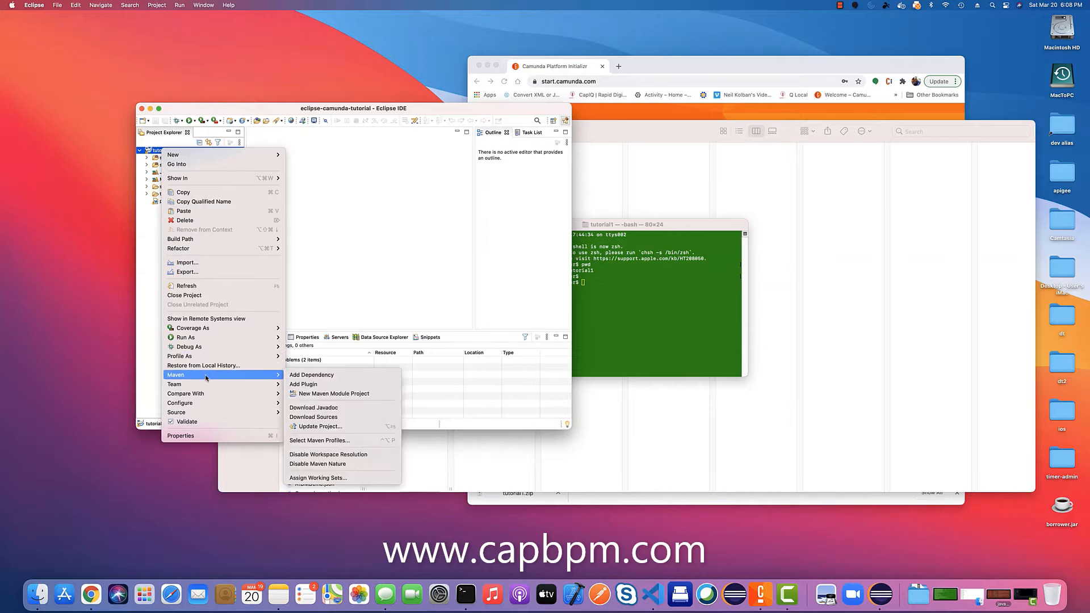
{"action": "left_click", "coordinate": [293, 426]}
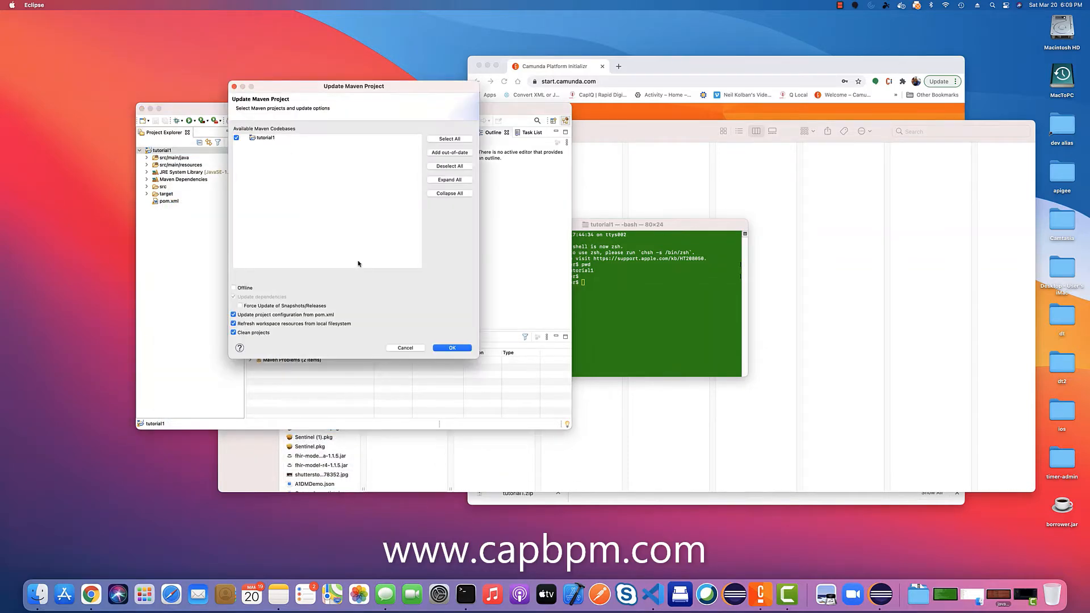
{"action": "left_click", "coordinate": [450, 348]}
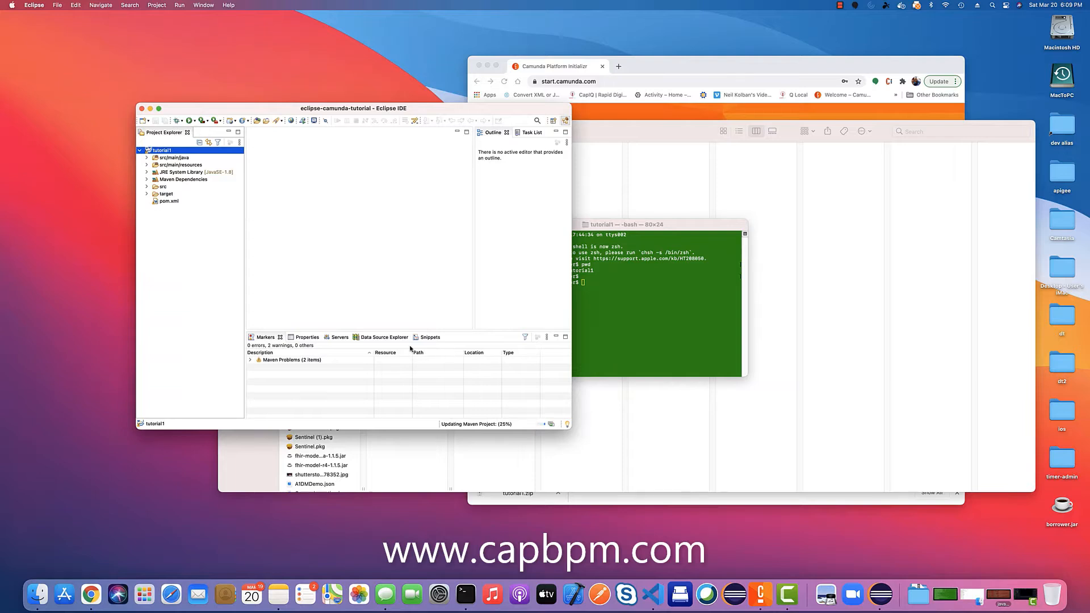
- Expand src/main/resources and src/main/java, and open Application.java from the com.capbpm.demo package
{"action": "left_click", "coordinate": [146, 165]}
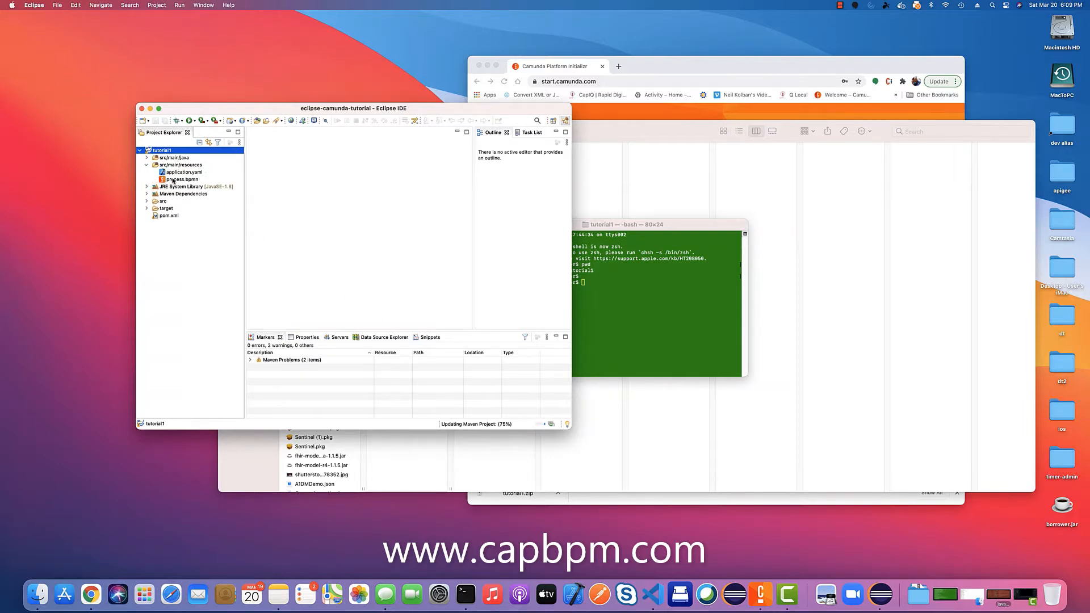
{"action": "left_click", "coordinate": [161, 178]}
{"action": "left_click", "coordinate": [146, 158]}
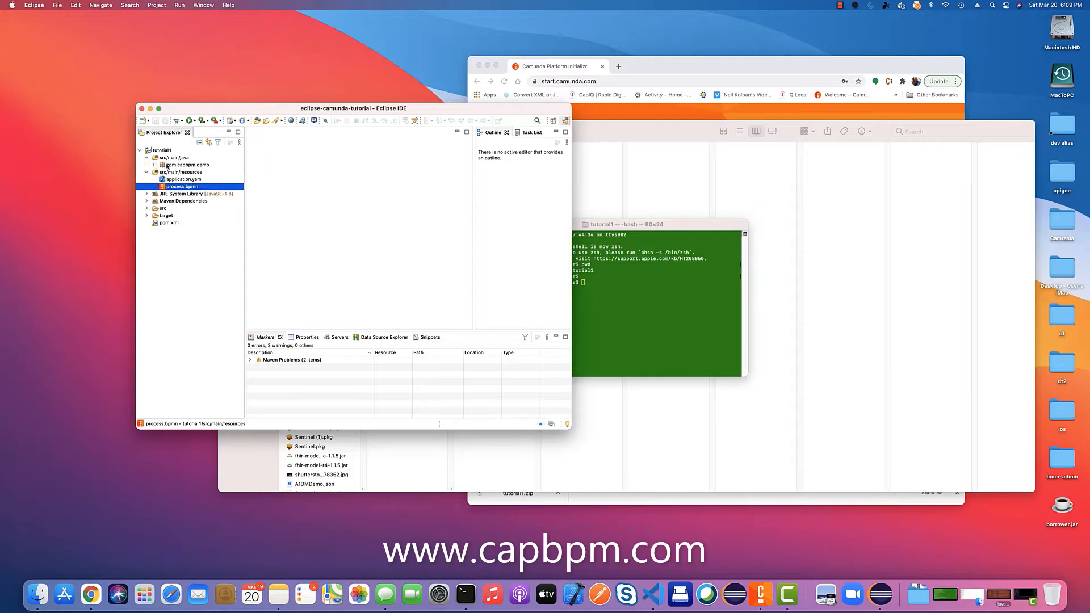
{"action": "left_click", "coordinate": [153, 165]}
{"action": "left_click", "coordinate": [172, 172]}
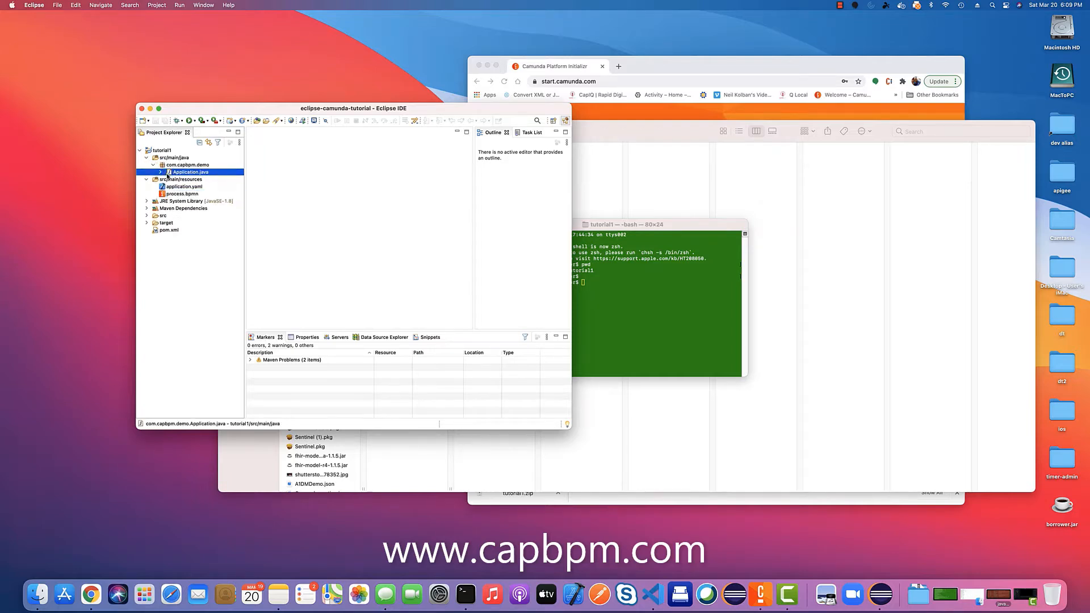
{"action": "double_click", "coordinate": [164, 173]}
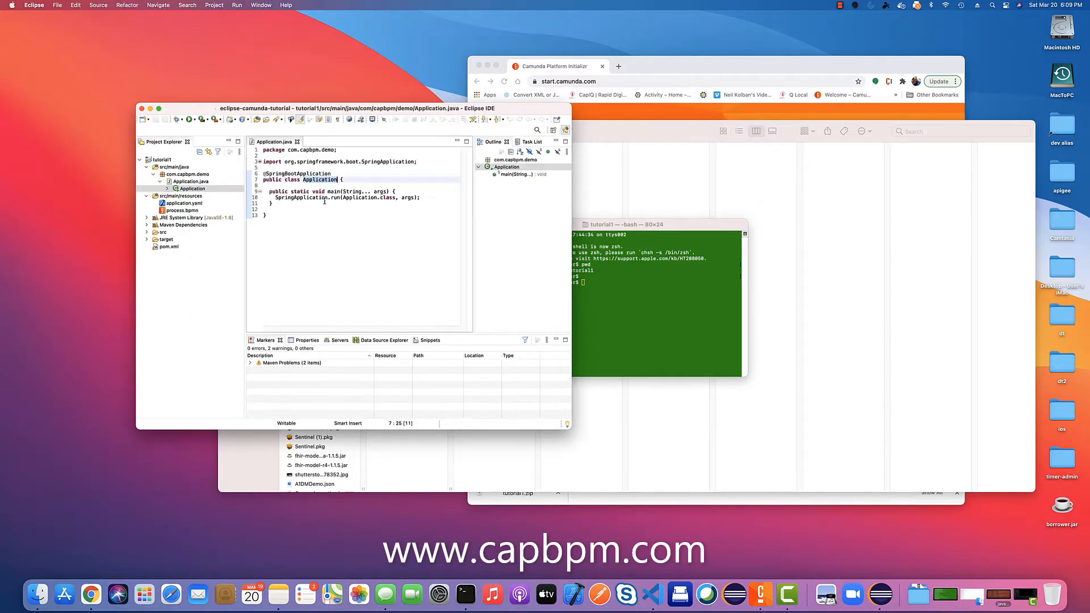
- Open process.bpmn from src/main/resources in Camunda Modeler and move the Modeler window clear of the screen's lower area
{"action": "double_click", "coordinate": [174, 210]}
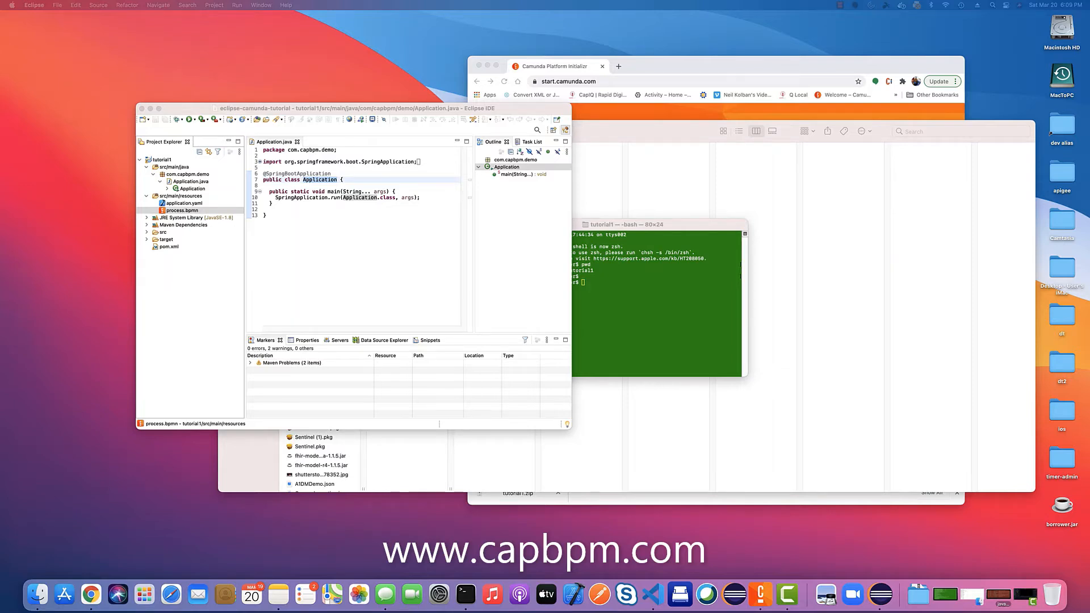
{"action": "double_click", "coordinate": [177, 210]}
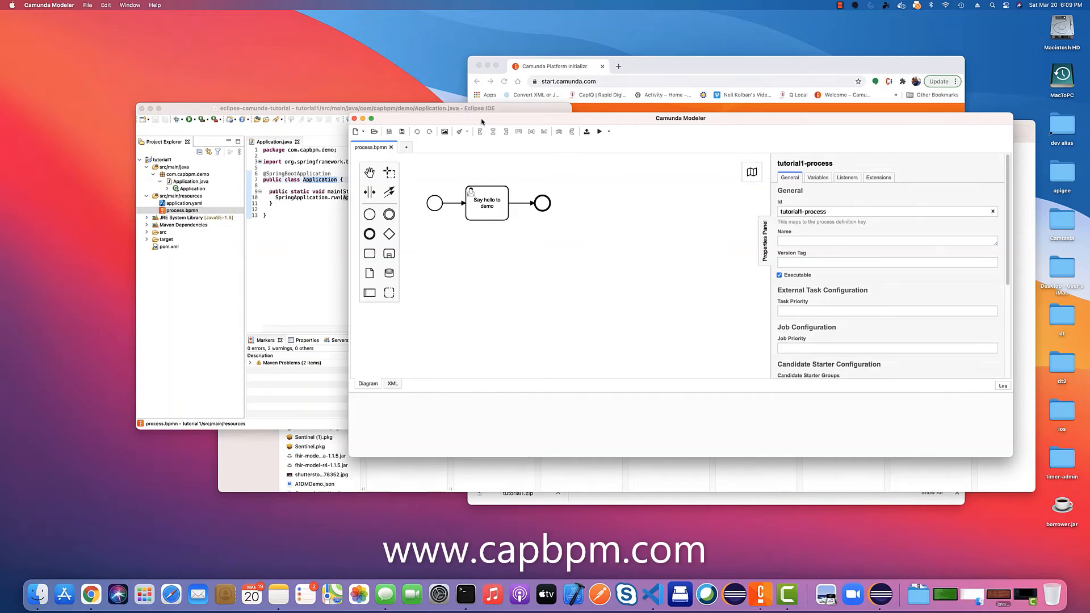
{"action": "left_click_drag", "start_coordinate": [482, 120], "coordinate": [398, 101]}
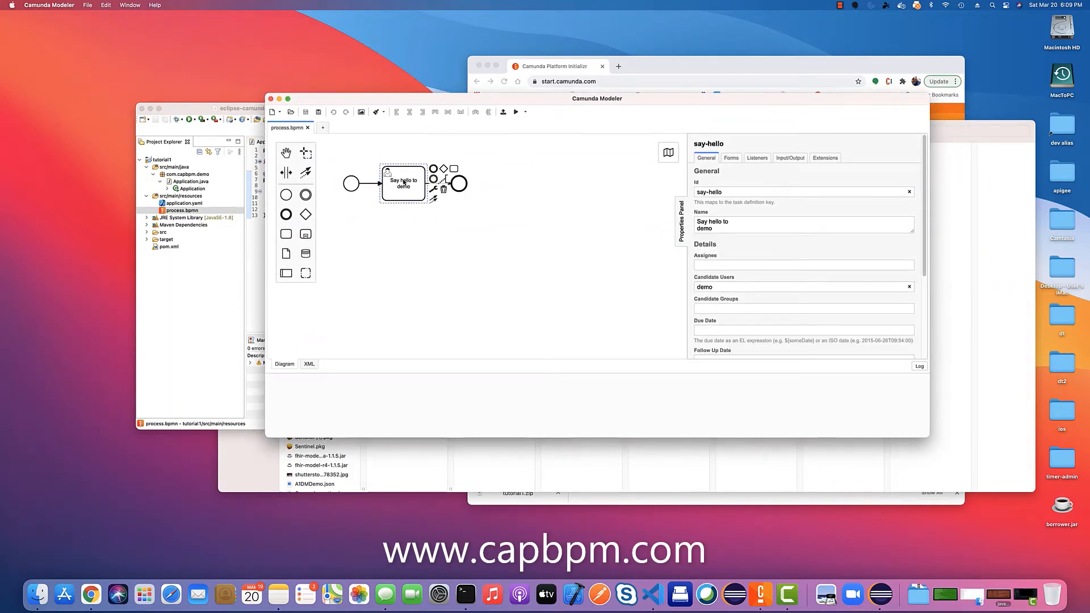
{"action": "left_click_drag", "start_coordinate": [432, 102], "coordinate": [436, 75]}
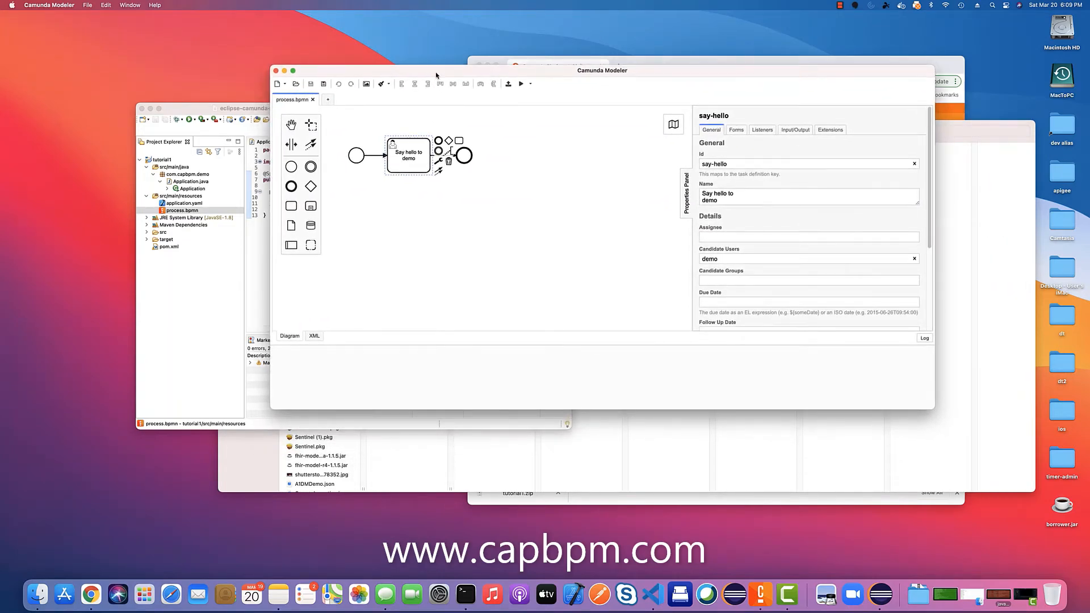
- Shift the end event and the "Say hello to demo" task to the right, and insert a new task directly after the start event
{"action": "left_click_drag", "start_coordinate": [463, 156], "coordinate": [583, 156]}
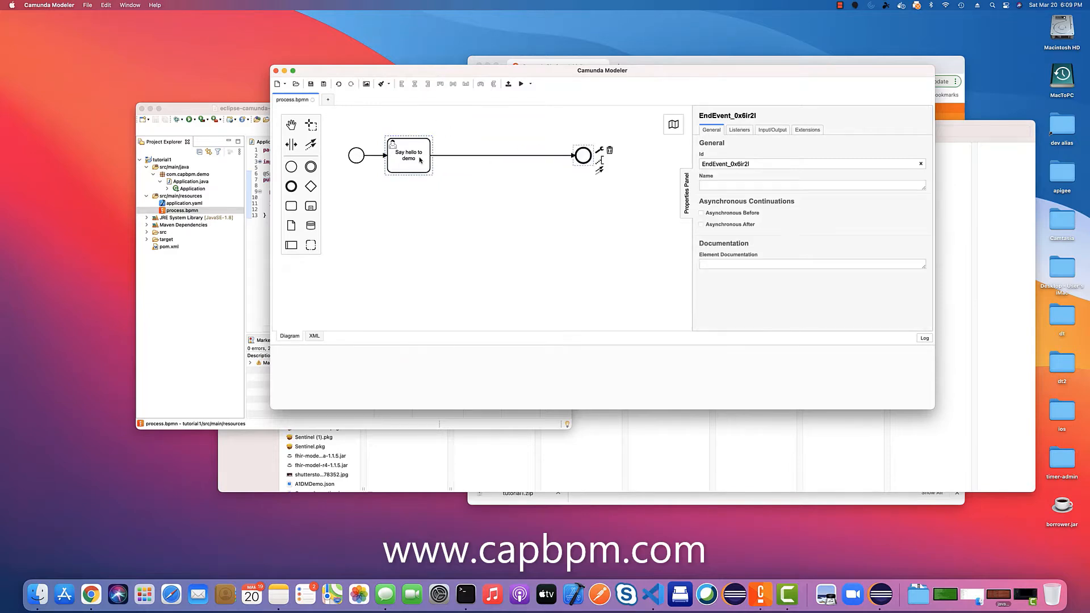
{"action": "left_click_drag", "start_coordinate": [419, 160], "coordinate": [495, 159]}
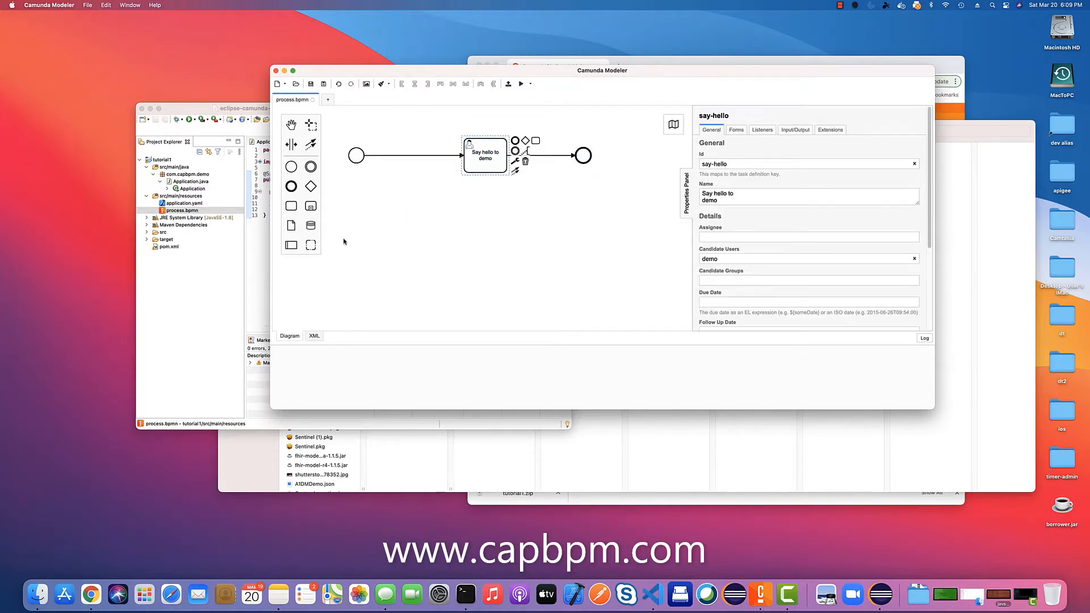
{"action": "left_click", "coordinate": [291, 205]}
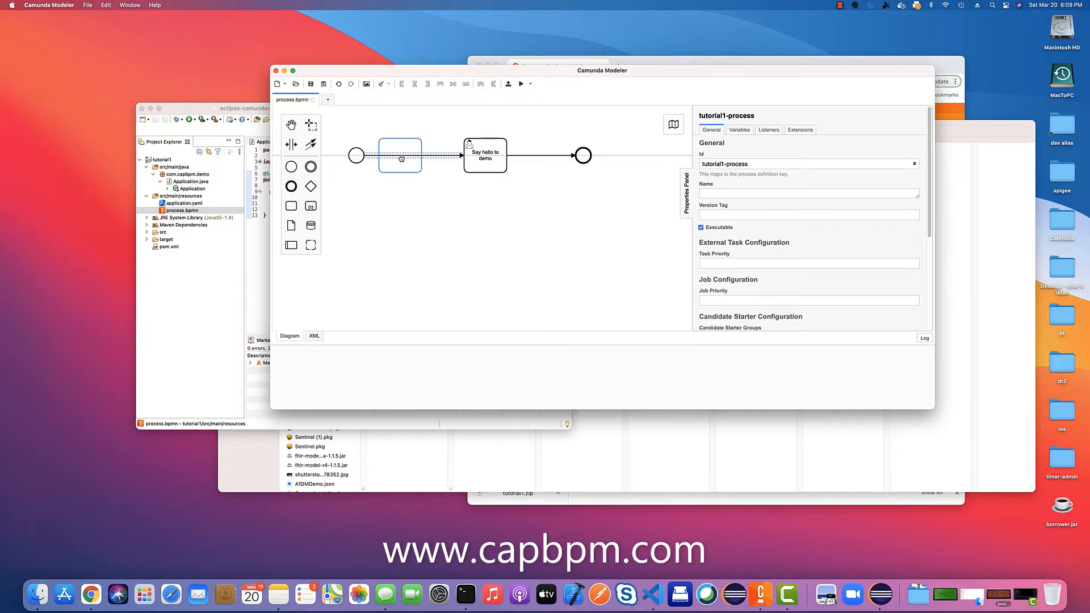
{"action": "left_click", "coordinate": [400, 154]}
{"action": "left_click", "coordinate": [390, 194]}
{"action": "left_click", "coordinate": [401, 172]}
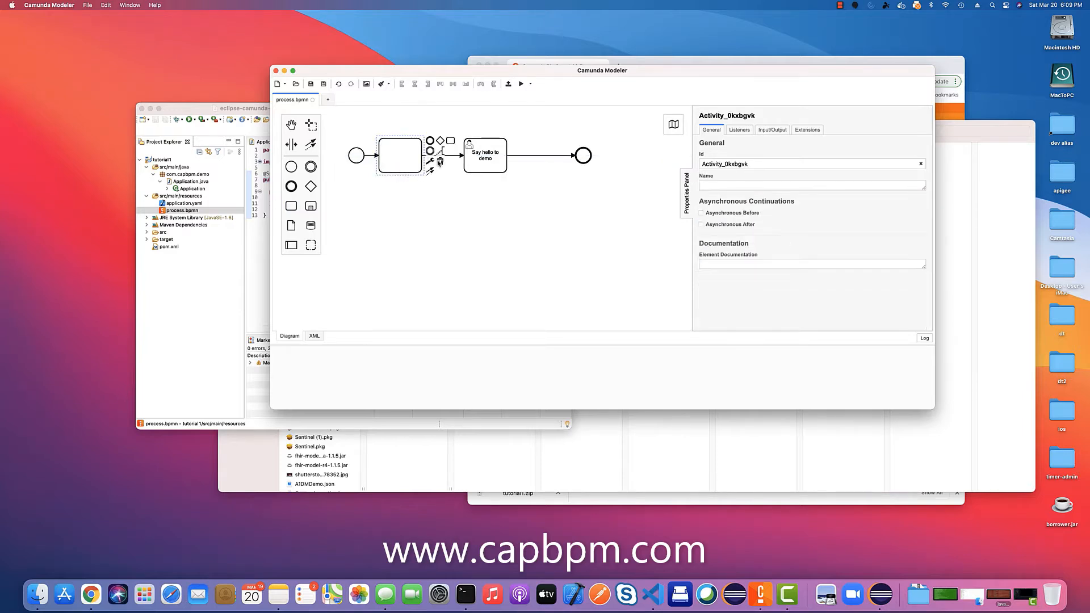
- Change the new task to a User Task, name it "Max Step" and save the diagram
{"action": "left_click", "coordinate": [430, 161]}
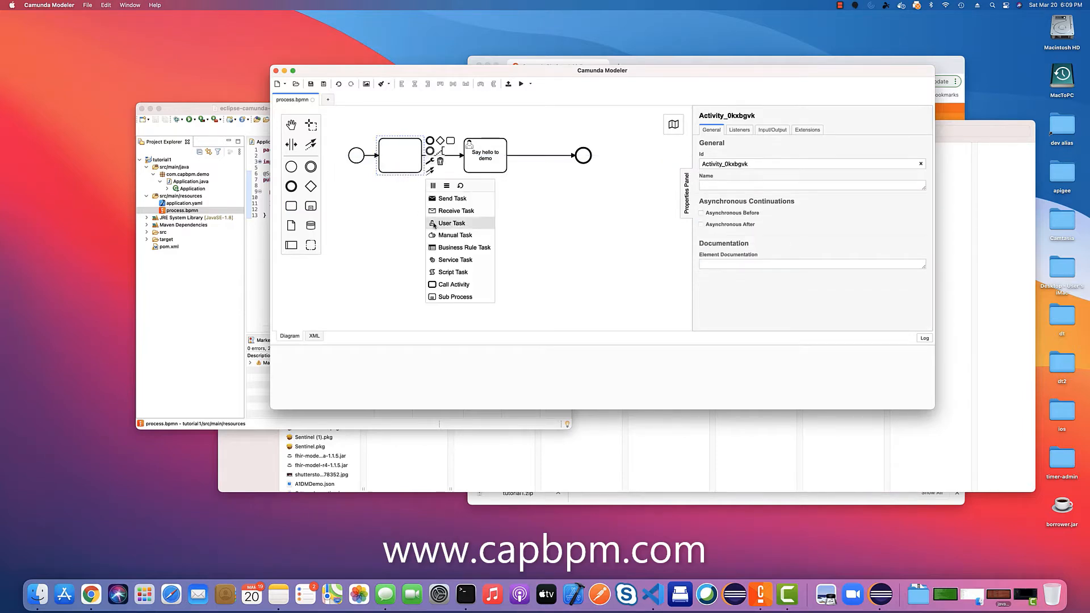
{"action": "left_click", "coordinate": [433, 223]}
{"action": "double_click", "coordinate": [392, 160]}
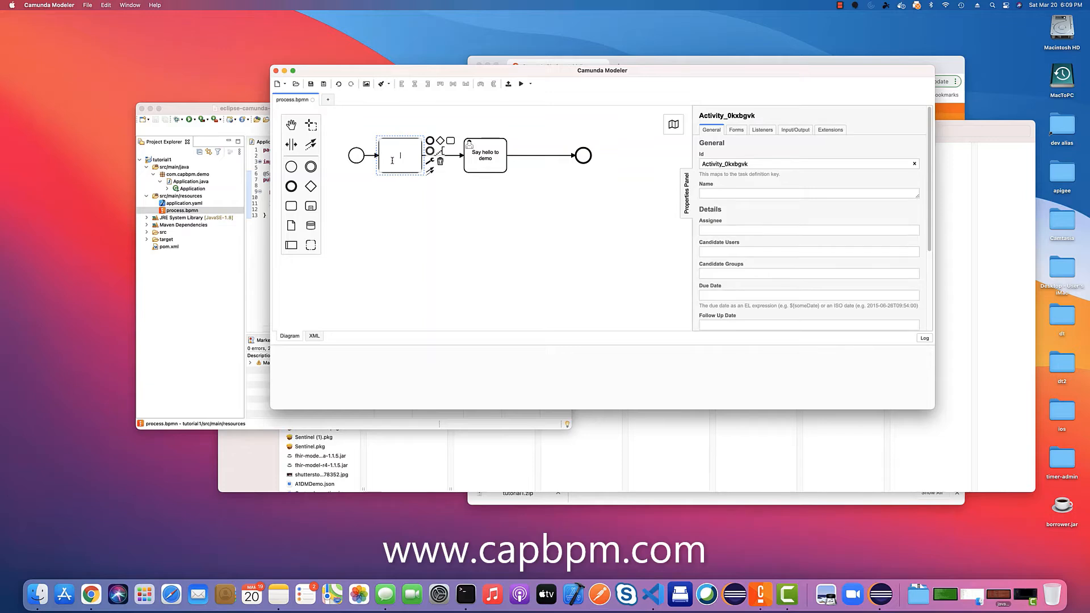
{"action": "type", "text": "Max Step"}
{"action": "left_click", "coordinate": [425, 203]}
{"action": "key", "text": "super+s"}
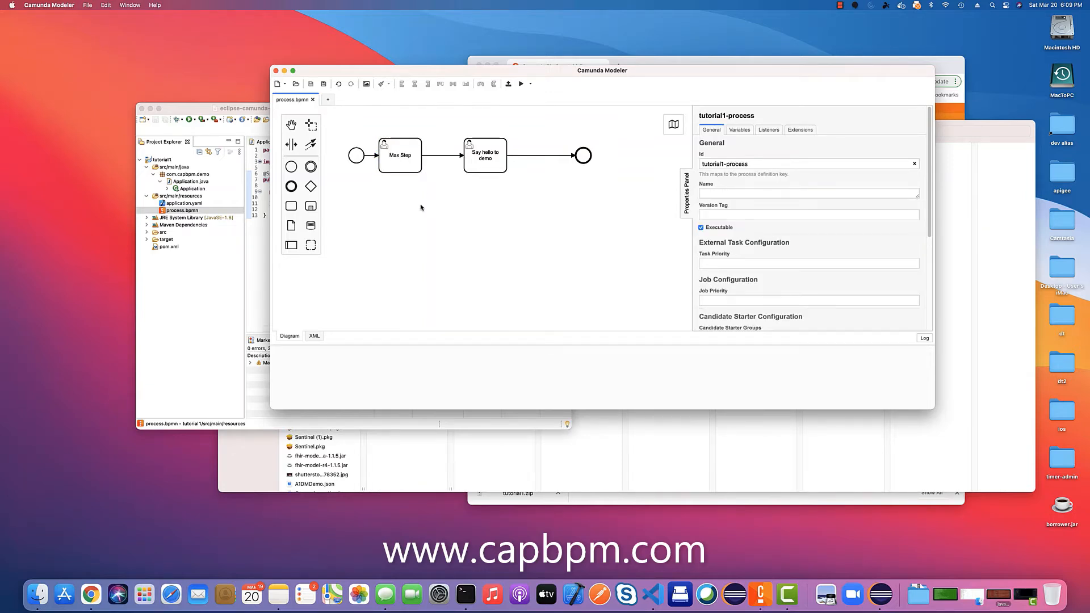
- Switch to Terminal, build the project with mvn clean install, and enlarge and reposition the window to show the build output
{"action": "left_click", "coordinate": [465, 594]}
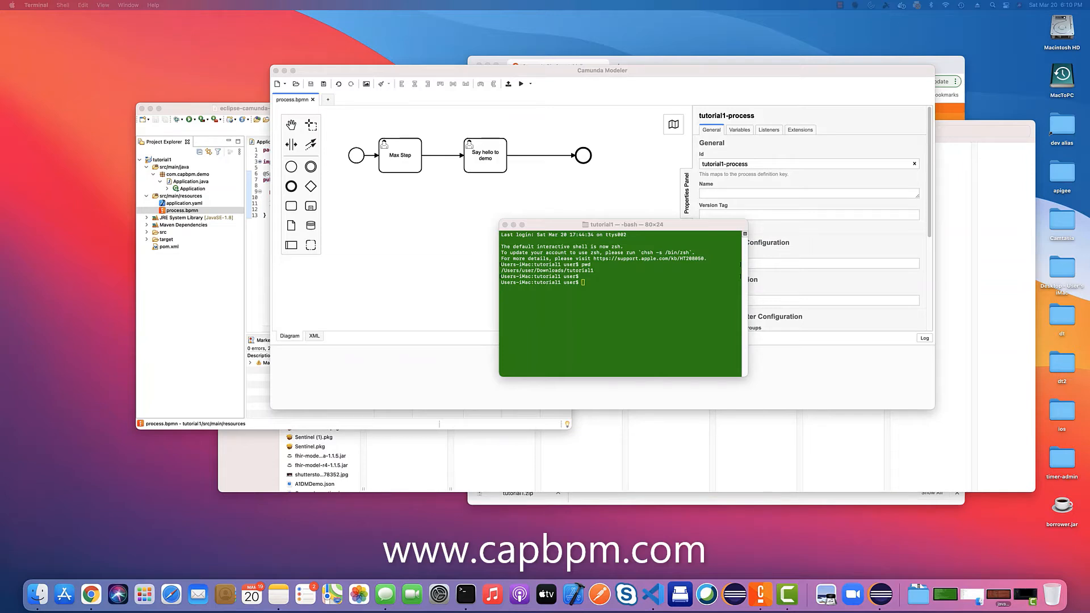
{"action": "left_click", "coordinate": [578, 293]}
{"action": "type", "text": "mvn clean install"}
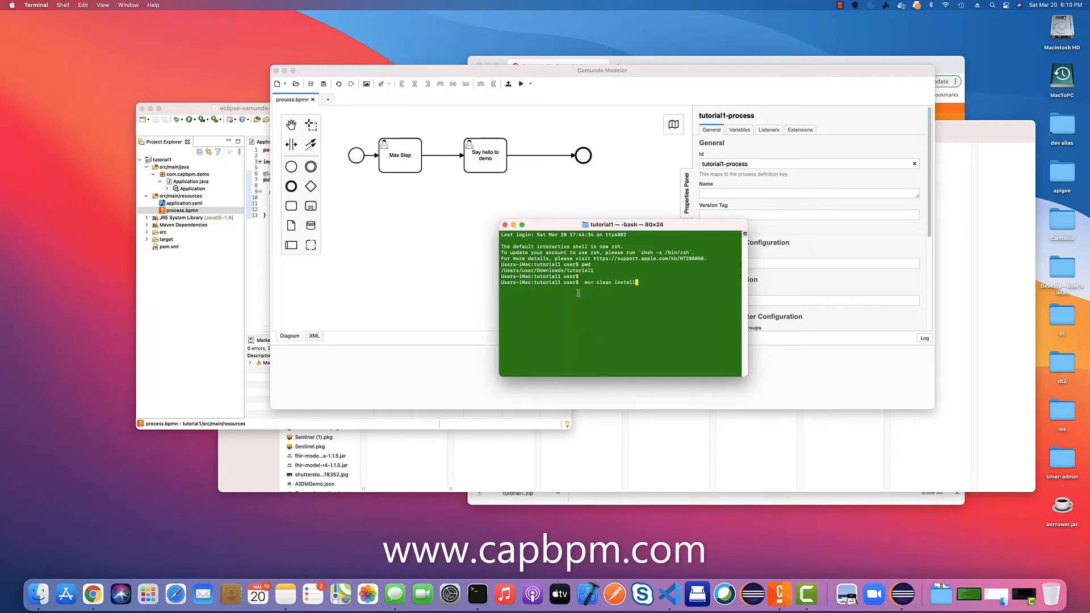
{"action": "key", "text": "Return"}
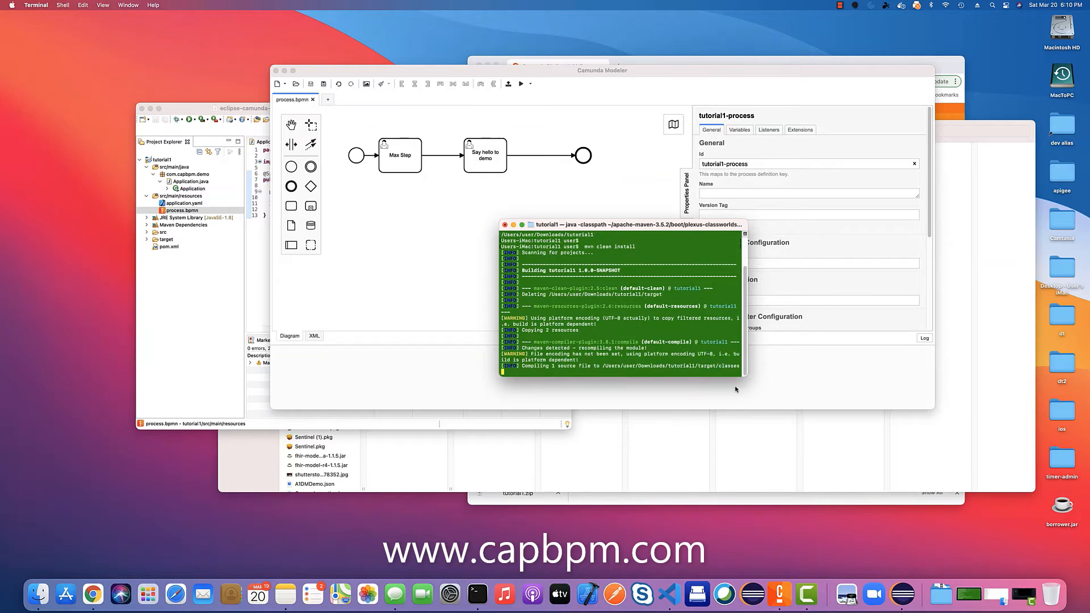
{"action": "left_click_drag", "start_coordinate": [746, 376], "coordinate": [934, 430]}
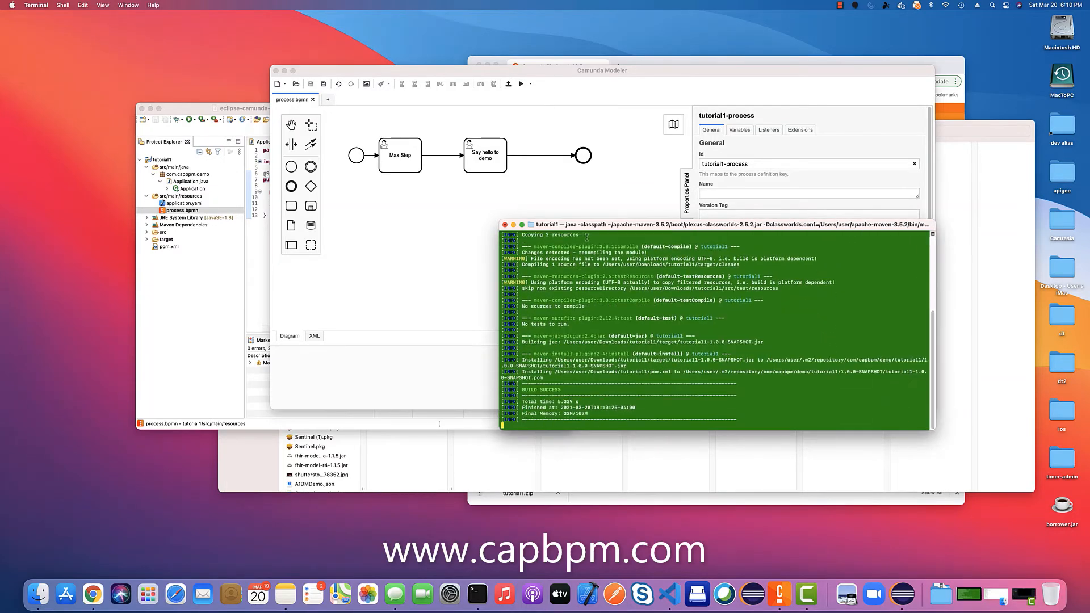
{"action": "left_click_drag", "start_coordinate": [590, 233], "coordinate": [515, 185]}
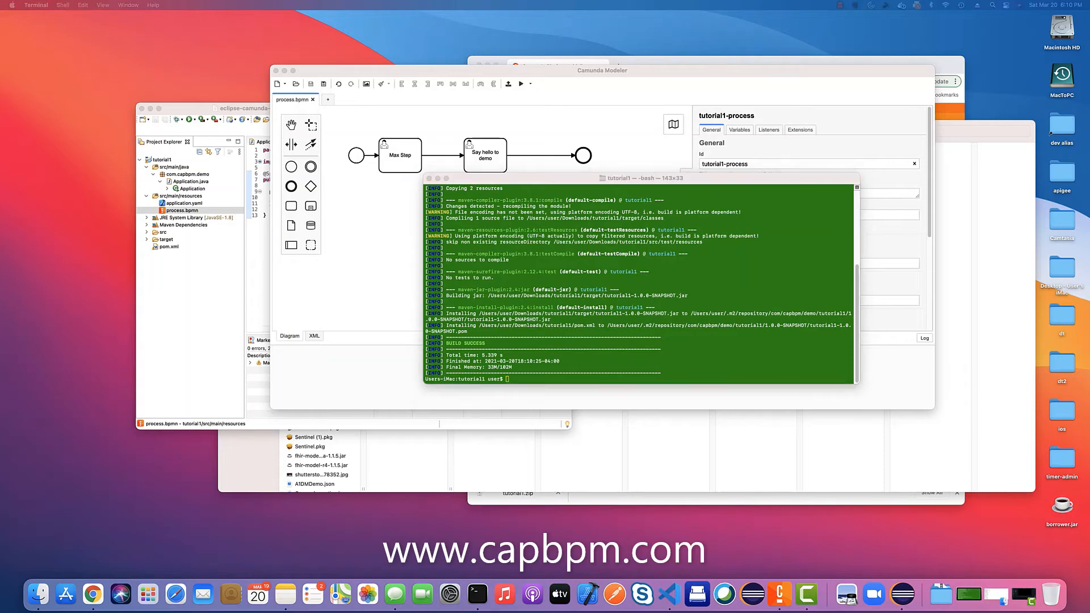
- Start the Spring Boot application with mvn spring-boot:run
{"action": "left_click", "coordinate": [518, 347]}
{"action": "type", "text": "mvn spring-boot:run"}
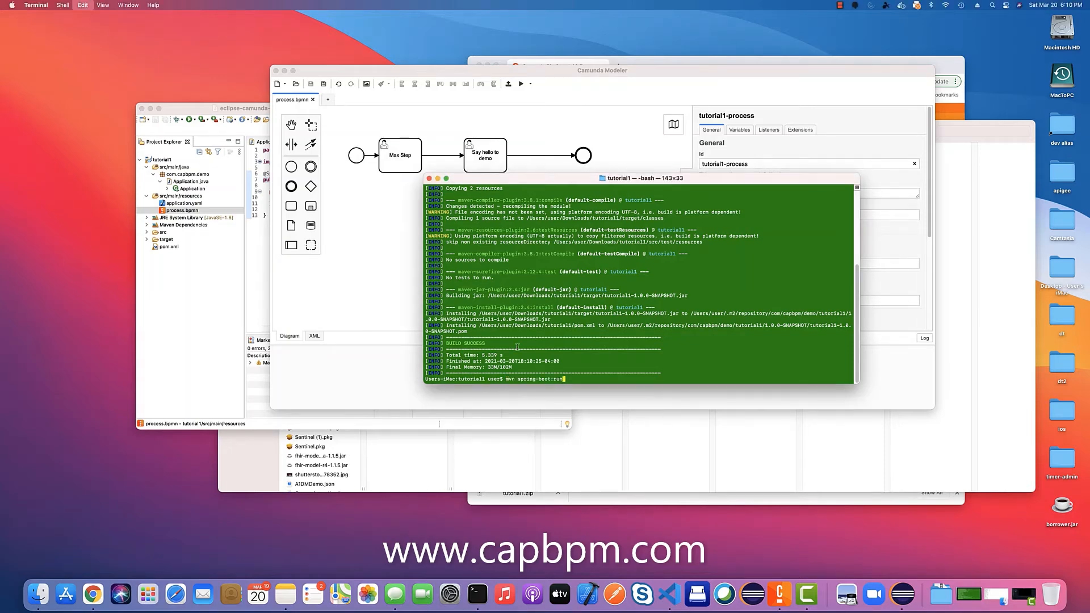
{"action": "key", "text": "Return"}
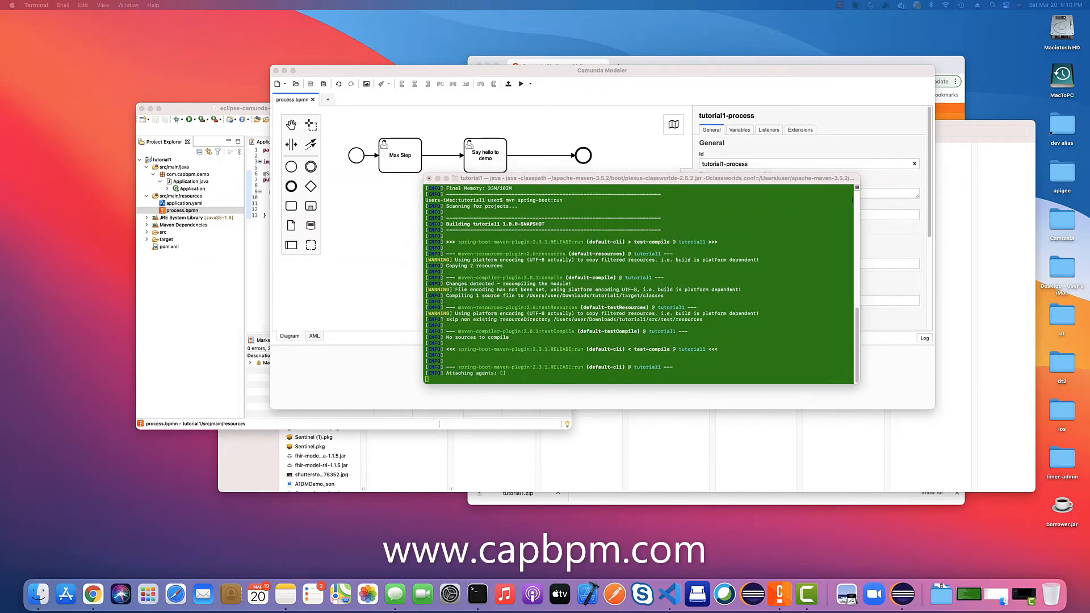
- Switch to a new Chrome window, load the Camunda web app on localhost:8080, log in with the prefilled credentials and dismiss the password warning
{"action": "left_click_drag", "start_coordinate": [838, 165], "coordinate": [489, 54]}
{"action": "type", "text": "localhost:4200"}
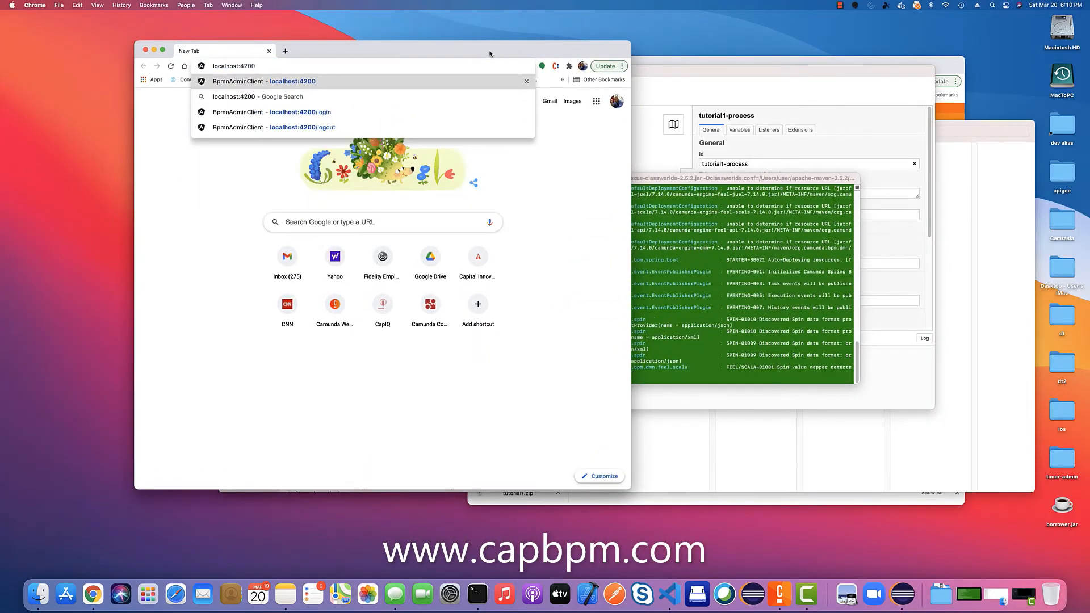
{"action": "left_click", "coordinate": [284, 113]}
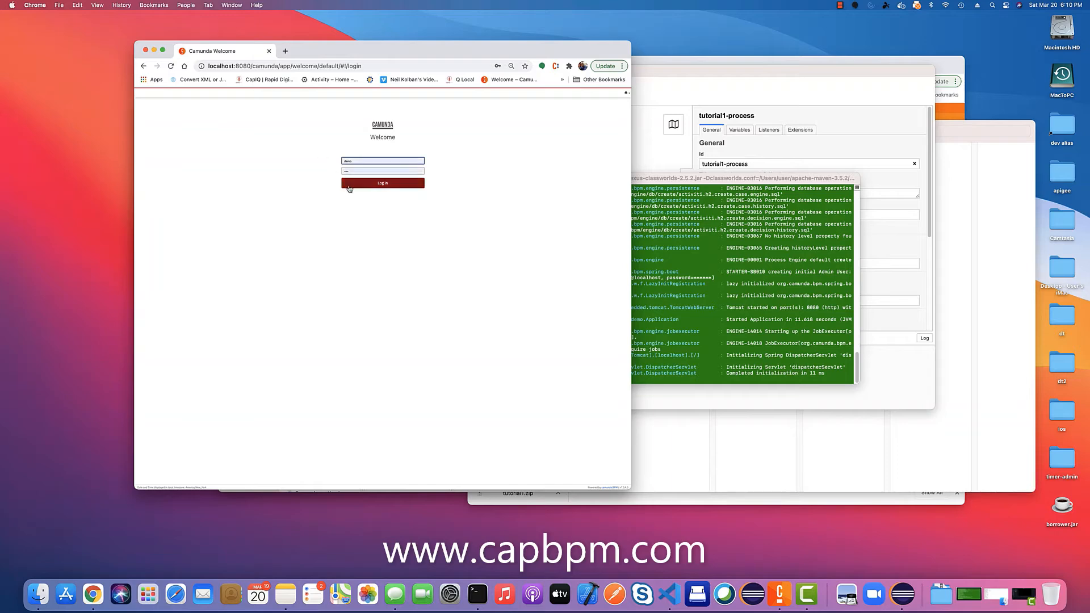
{"action": "left_click", "coordinate": [356, 185]}
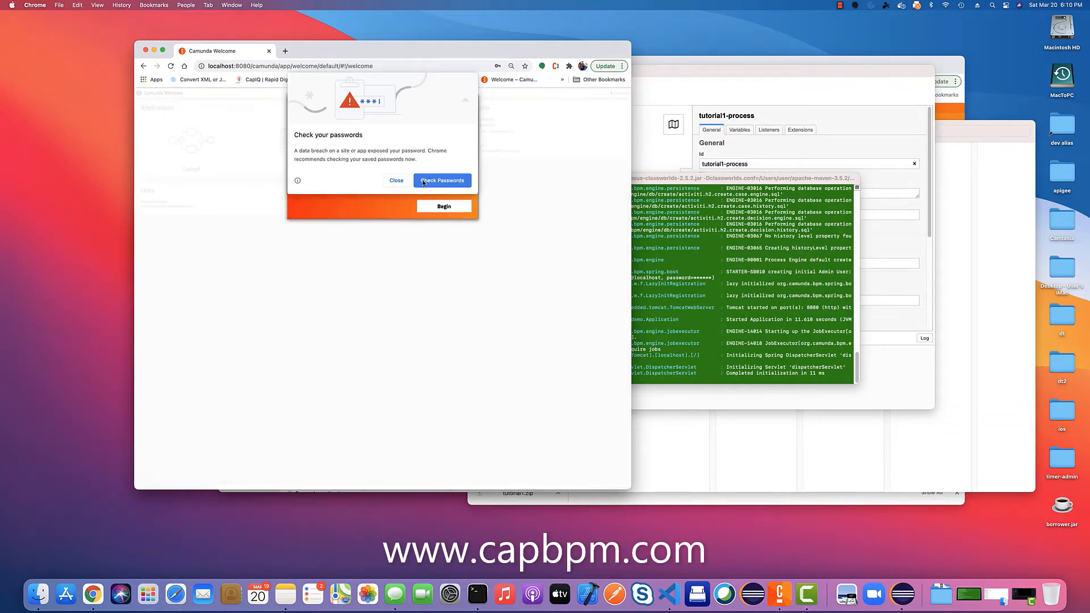
{"action": "left_click", "coordinate": [397, 180]}
{"action": "left_click", "coordinate": [467, 110]}
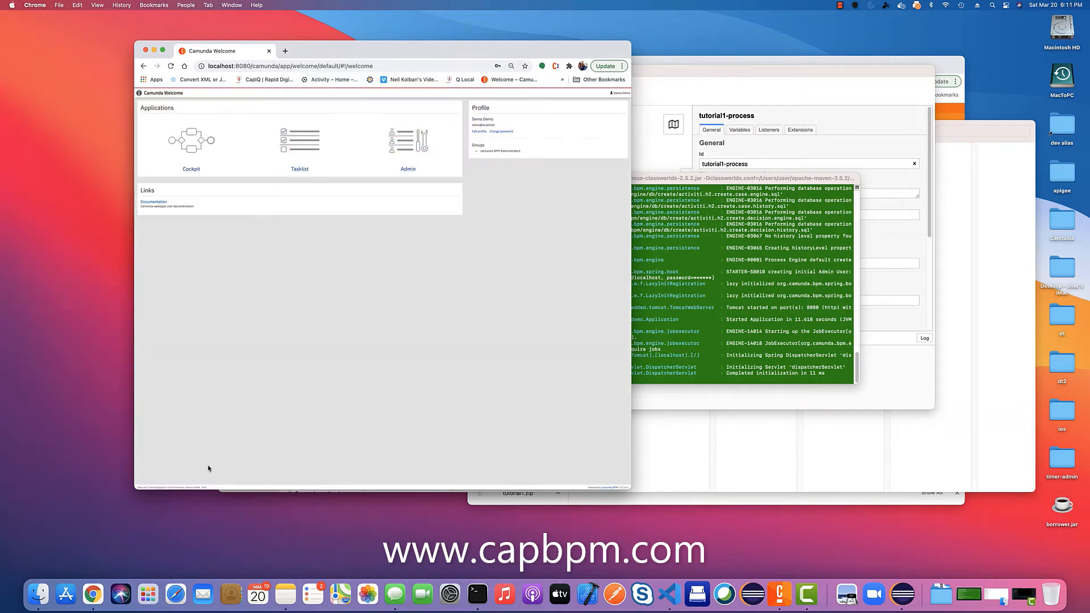
- Open the Deployments page in Cockpit, view the deployed process.bpmn diagram and widen the browser window
{"action": "left_click", "coordinate": [189, 146]}
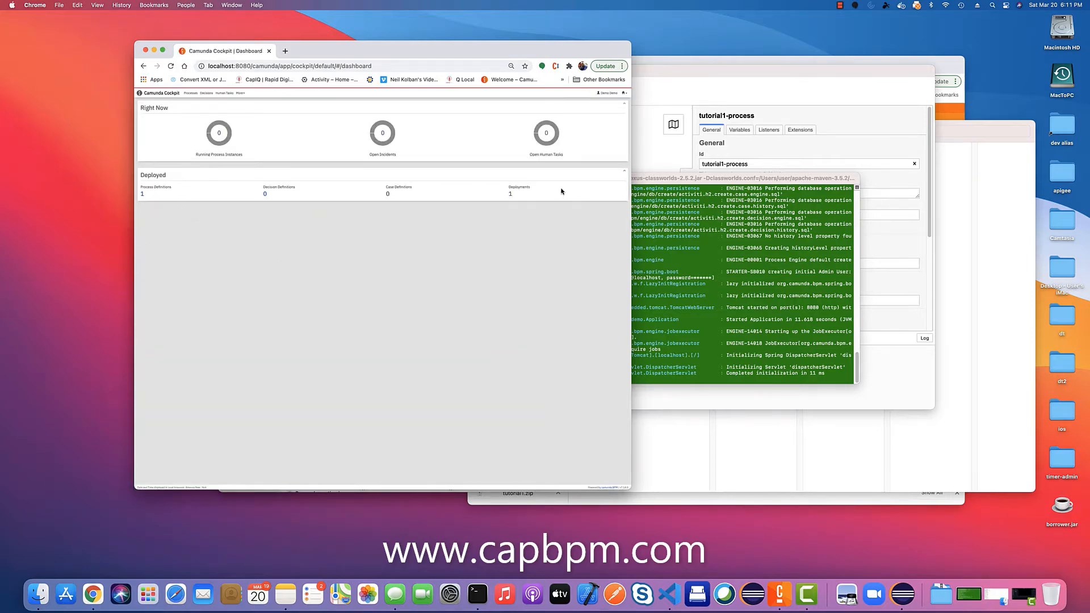
{"action": "left_click", "coordinate": [240, 93]}
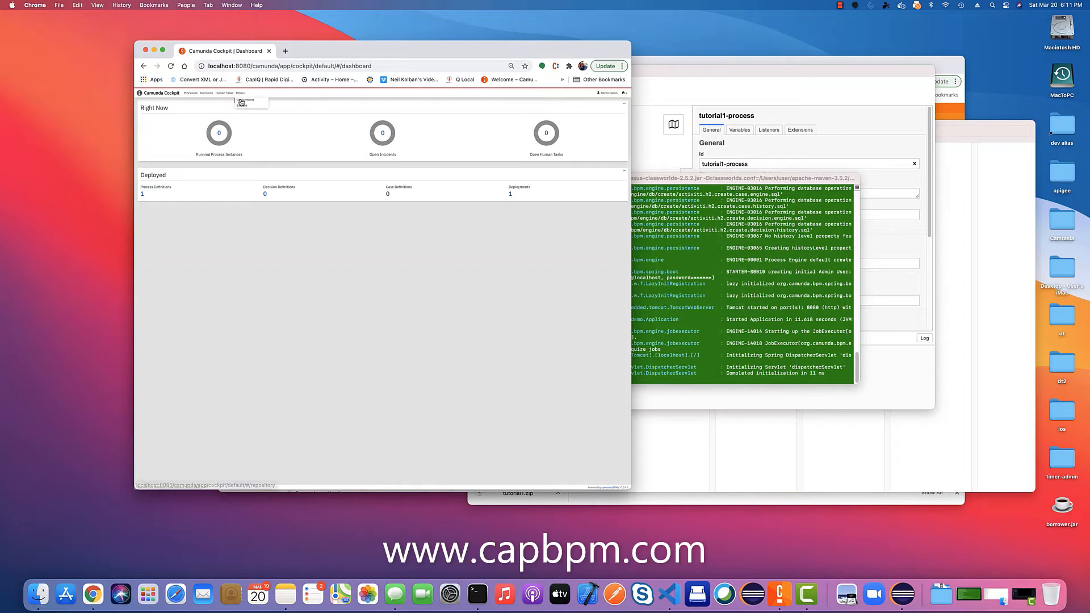
{"action": "left_click", "coordinate": [240, 101]}
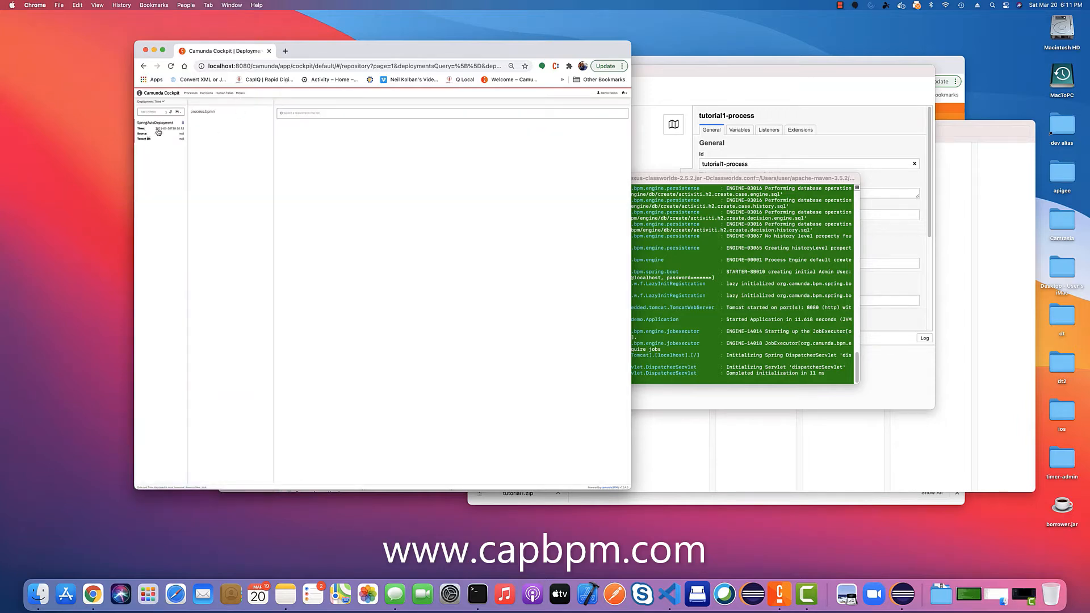
{"action": "left_click", "coordinate": [198, 114]}
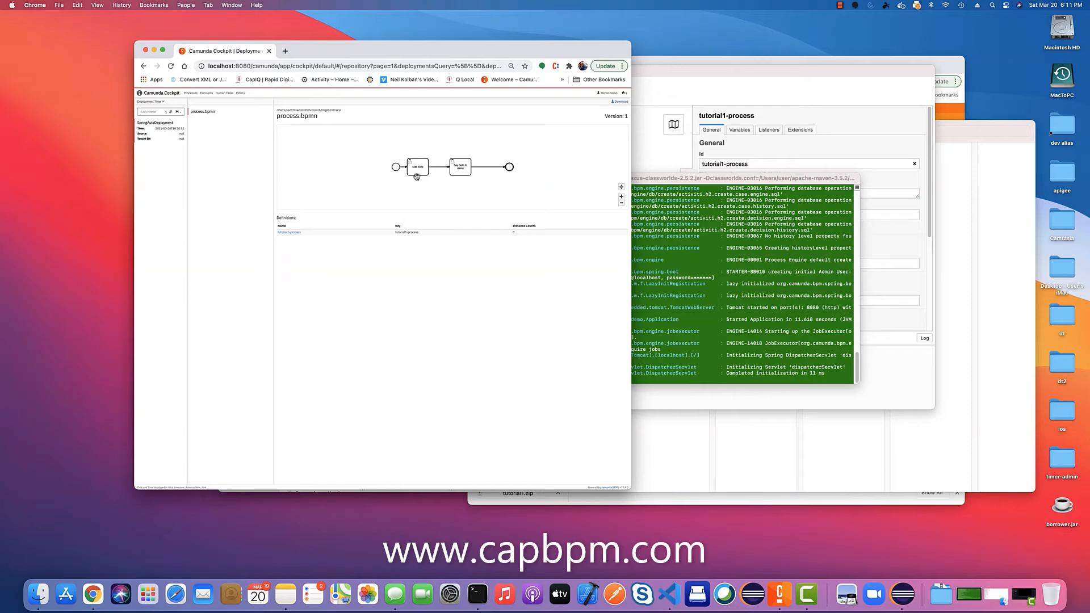
{"action": "left_click_drag", "start_coordinate": [632, 158], "coordinate": [772, 145]}
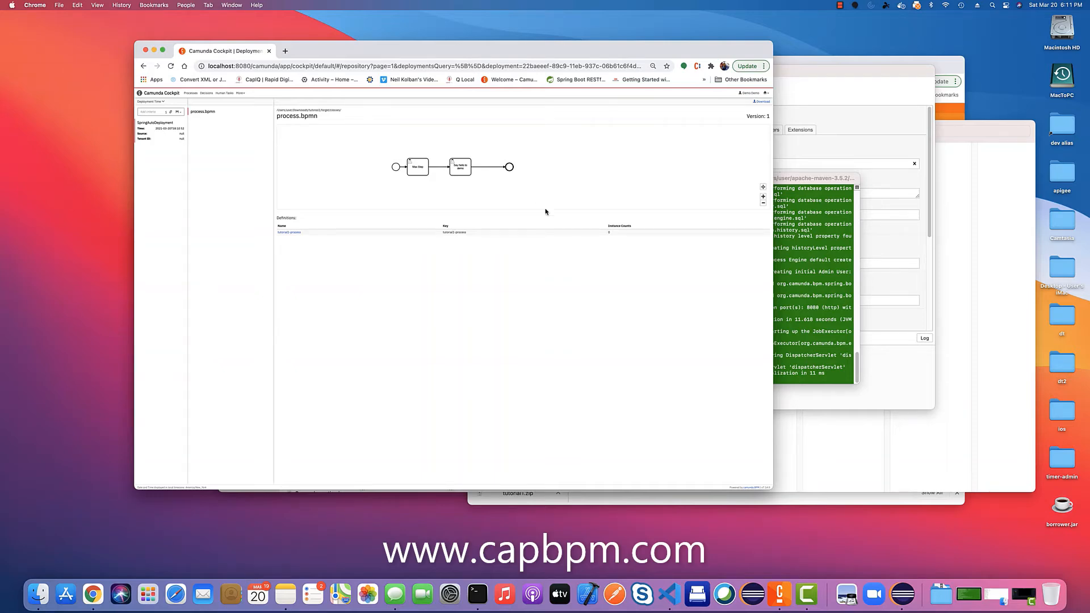
- Switch to Eclipse and create a DelegateOne class in com.capbpm.demo that implements JavaDelegate and logs "test me" in its execute method
{"action": "left_click", "coordinate": [901, 594]}
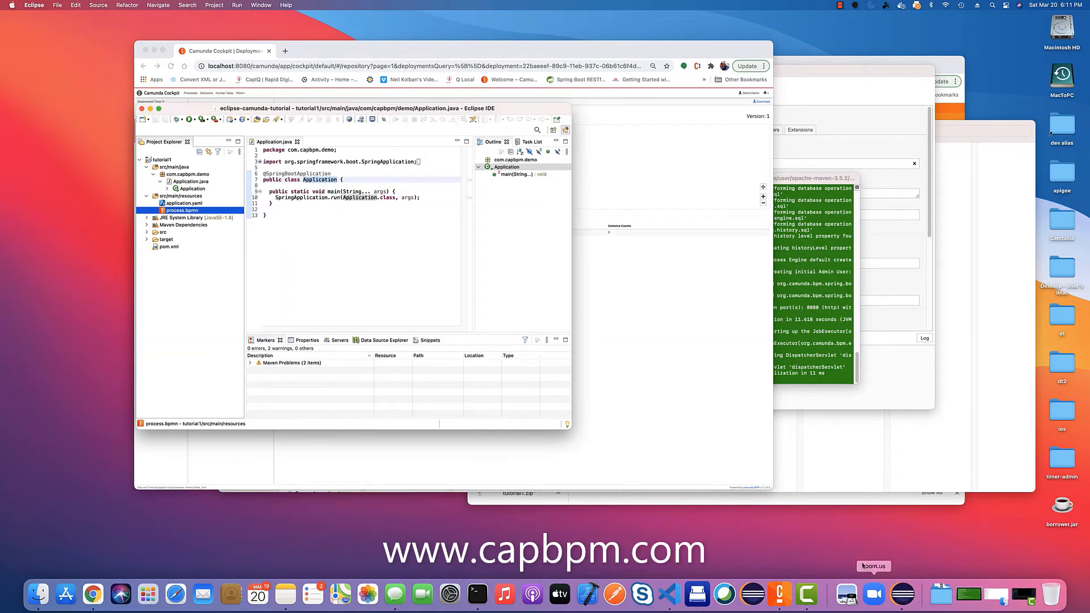
{"action": "left_click_drag", "start_coordinate": [269, 112], "coordinate": [400, 124]}
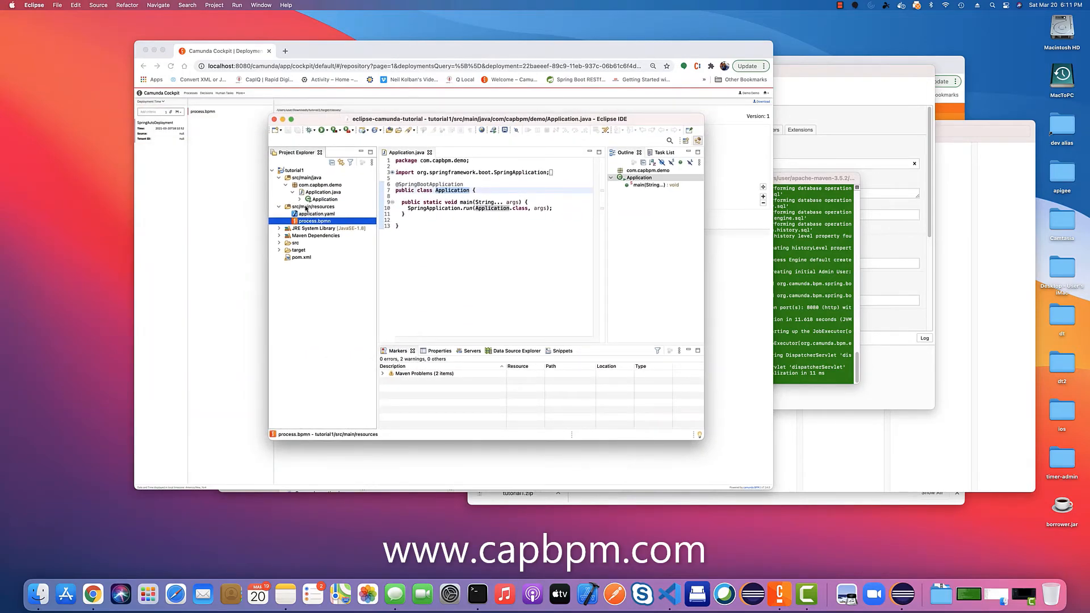
{"action": "left_click", "coordinate": [310, 186]}
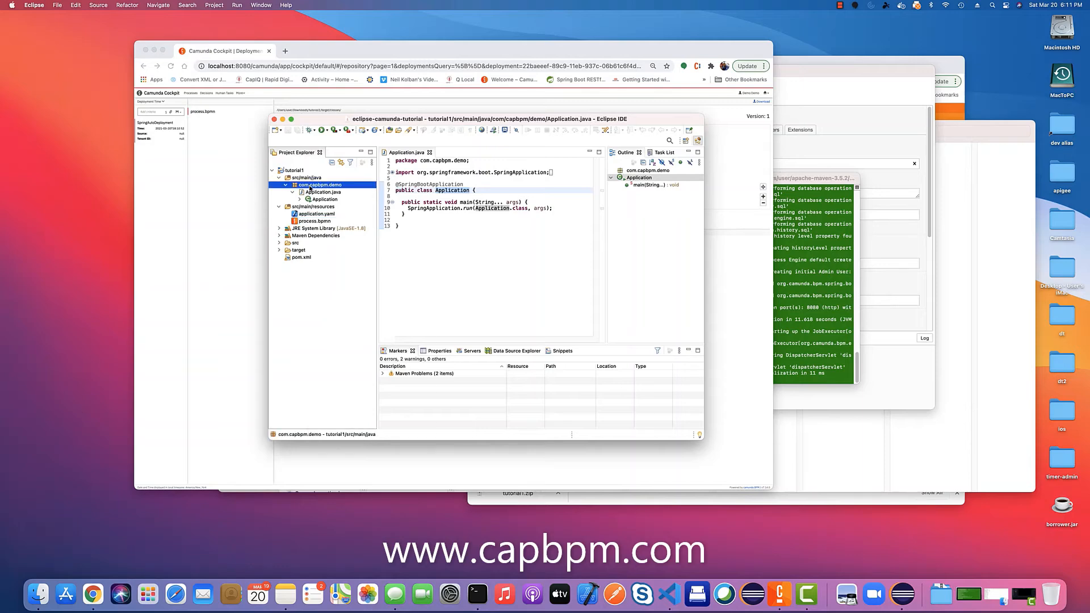
{"action": "right_click", "coordinate": [310, 189]}
{"action": "mouse_move", "coordinate": [318, 191]}
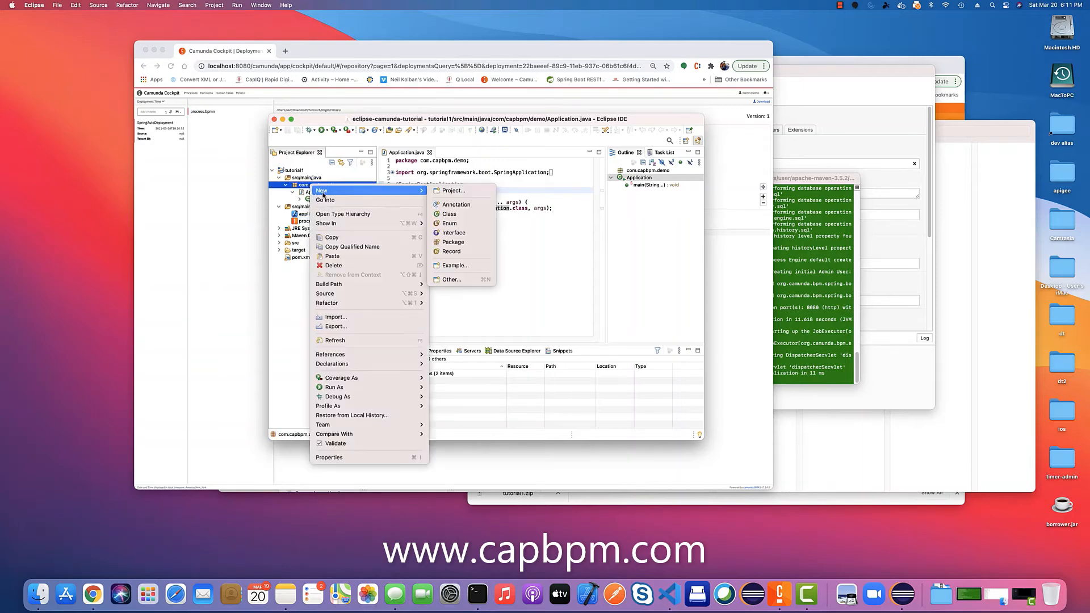
{"action": "left_click", "coordinate": [447, 215]}
{"action": "type", "text": "DelegateOne"}
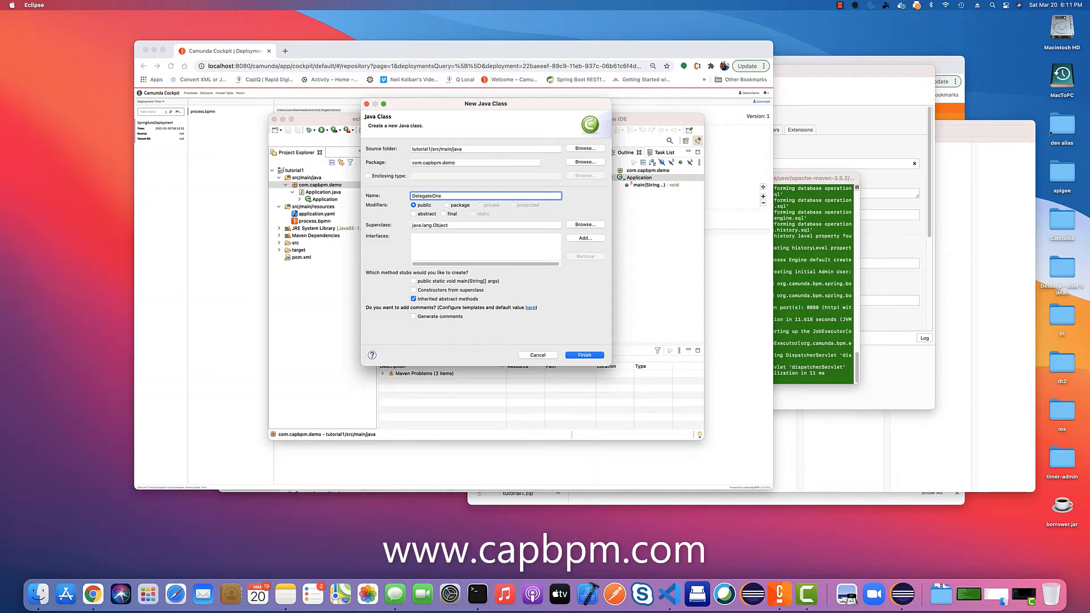
{"action": "key", "text": "Return"}
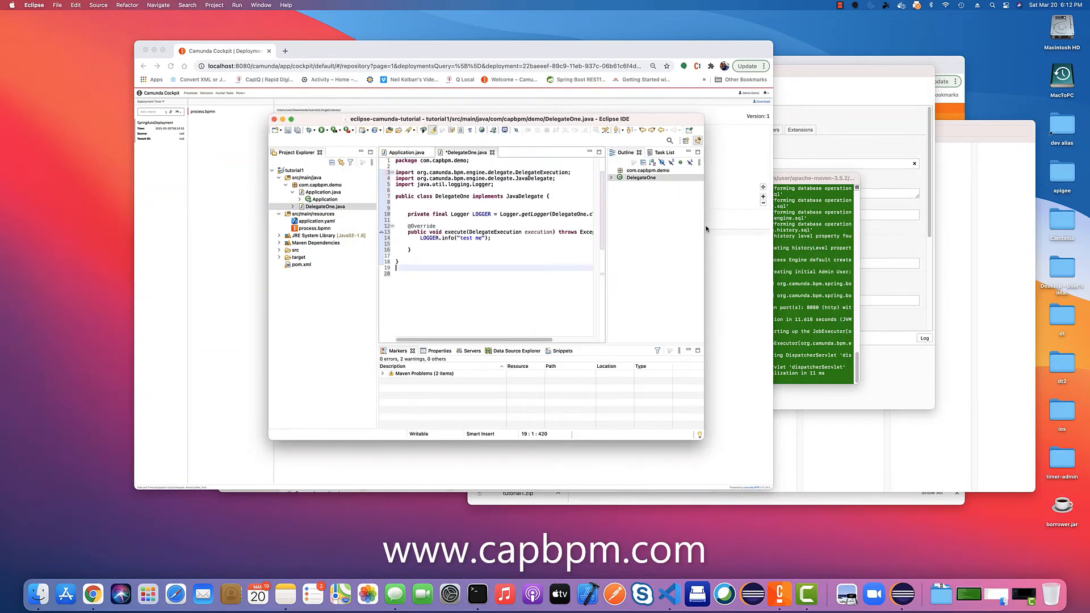
- Widen the Eclipse window and examine the DelegateOne class declaration and its logger line
{"action": "left_click_drag", "start_coordinate": [704, 228], "coordinate": [894, 244]}
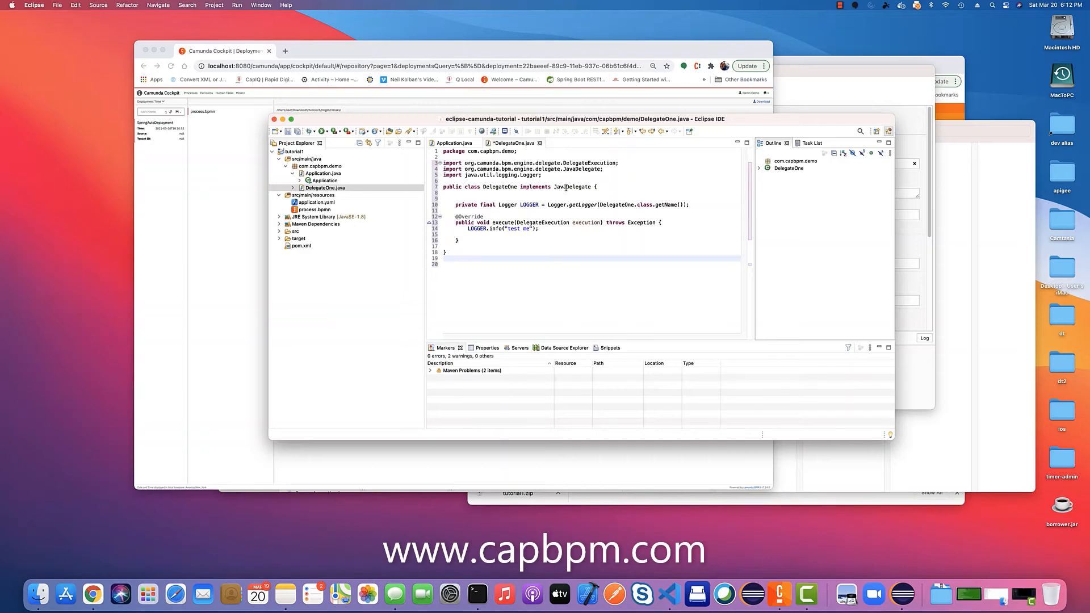
{"action": "left_click", "coordinate": [698, 204]}
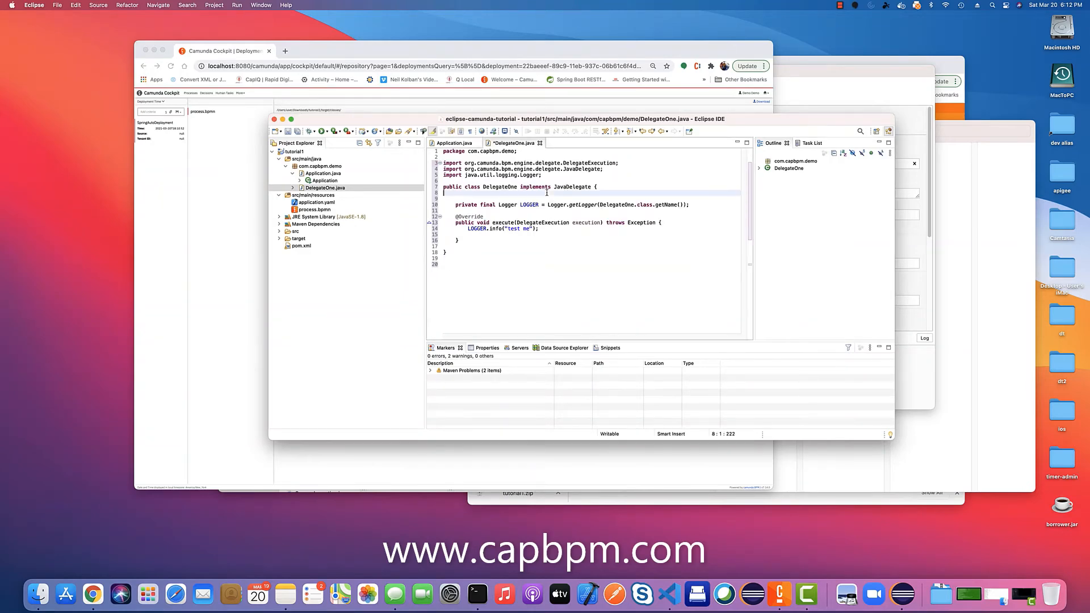
- Save the DelegateOne class with its "test me" logger line and copy its package name, com.capbpm.demo
{"action": "left_click", "coordinate": [542, 228]}
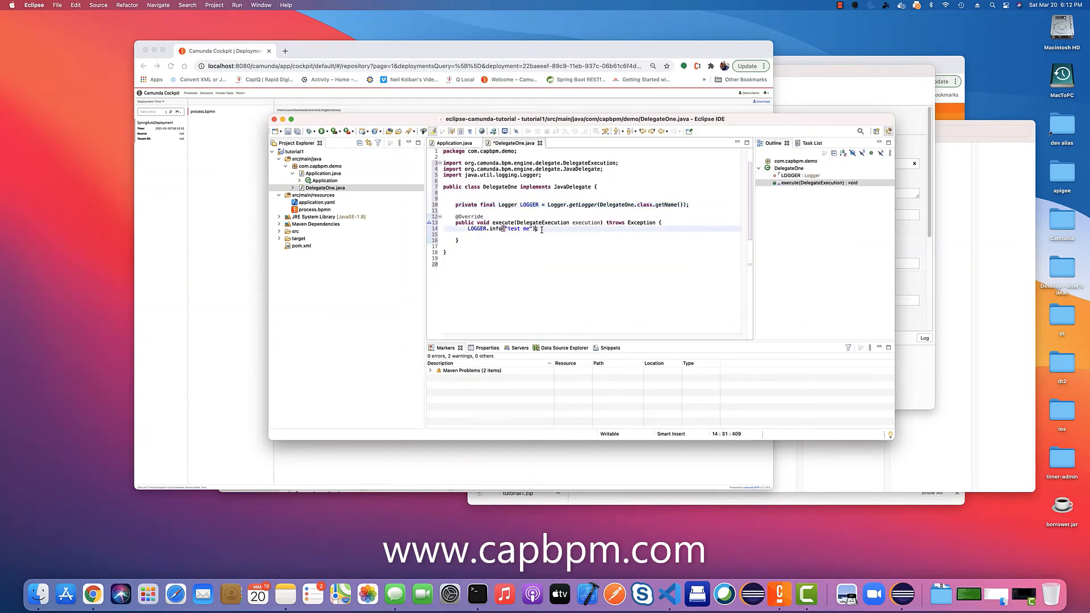
{"action": "left_click_drag", "start_coordinate": [542, 228], "coordinate": [467, 229]}
{"action": "key", "text": "ctrl+s"}
{"action": "left_click_drag", "start_coordinate": [515, 151], "coordinate": [468, 152]}
- Switch to Camunda Modeler and convert the Max Step task in process.bpmn to a Service Task
{"action": "left_click", "coordinate": [250, 135]}
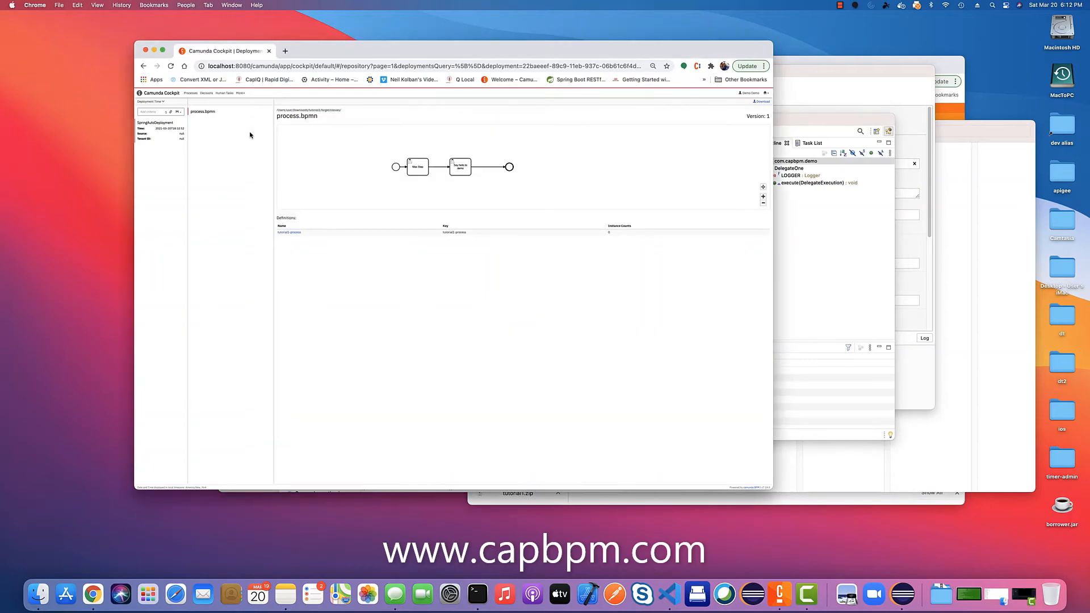
{"action": "left_click", "coordinate": [780, 594]}
{"action": "left_click", "coordinate": [402, 168]}
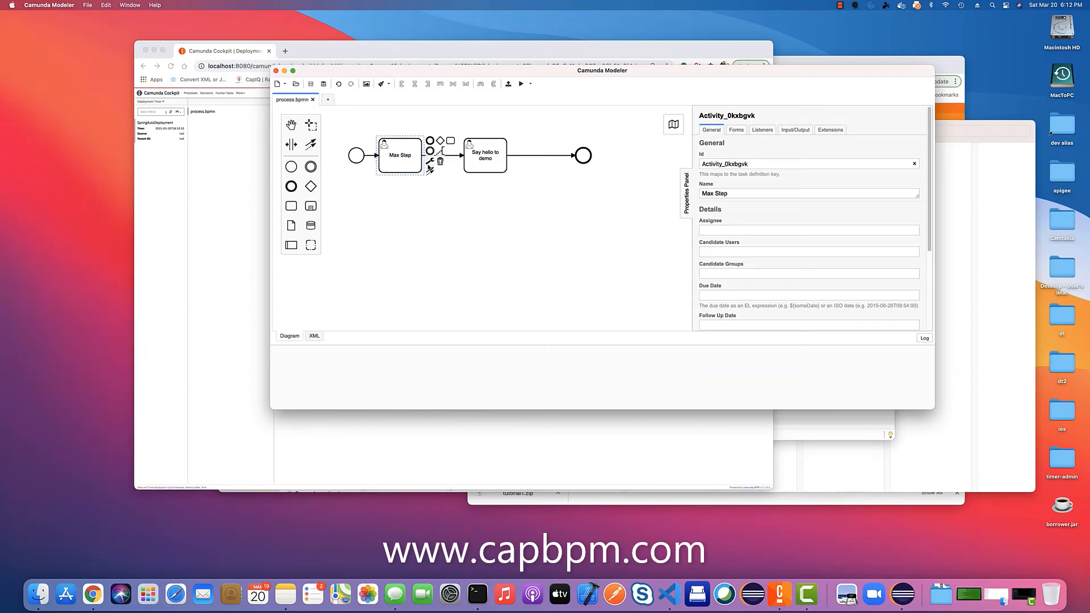
{"action": "left_click", "coordinate": [430, 163]}
{"action": "left_click", "coordinate": [435, 272]}
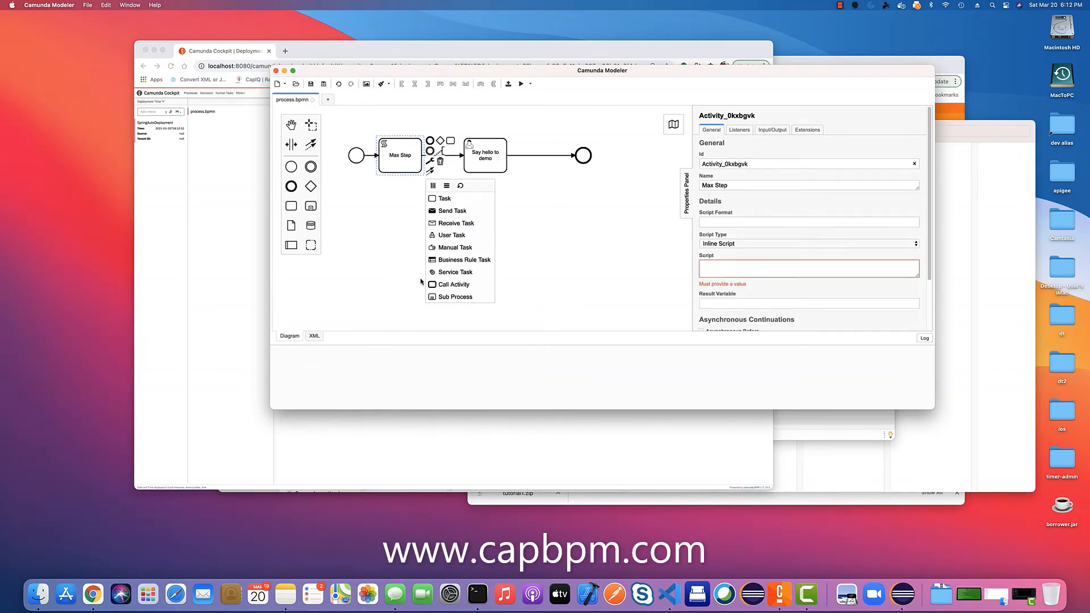
{"action": "left_click", "coordinate": [444, 199]}
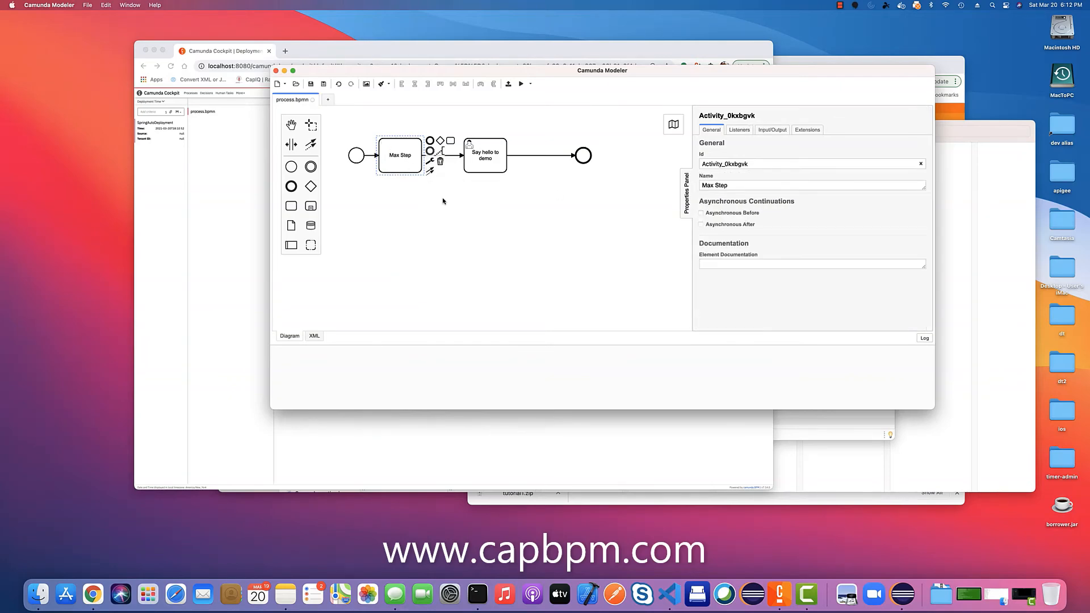
{"action": "left_click", "coordinate": [430, 164]}
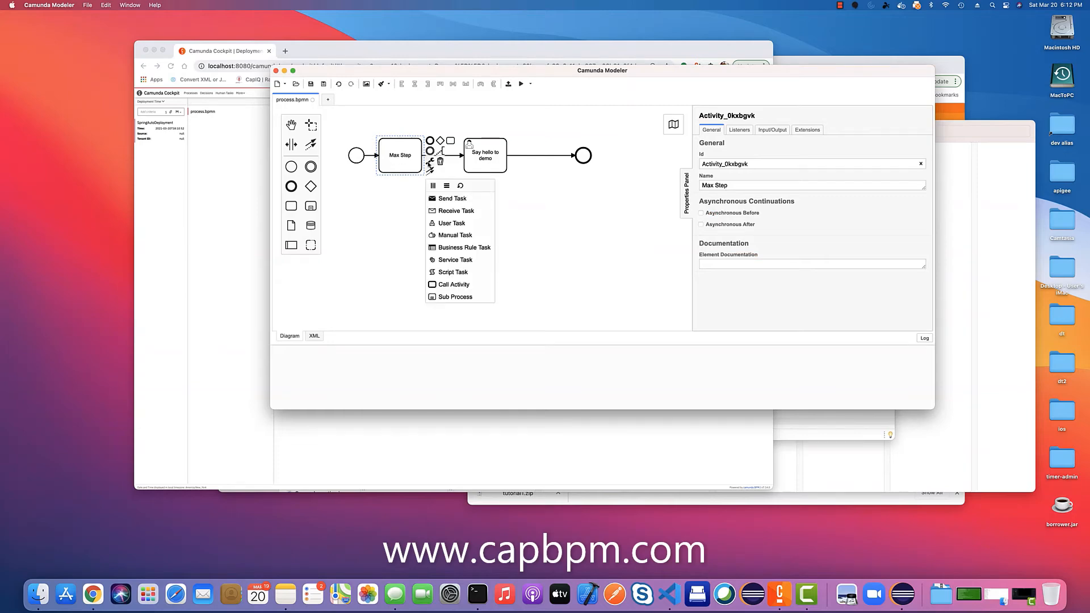
{"action": "left_click", "coordinate": [445, 261]}
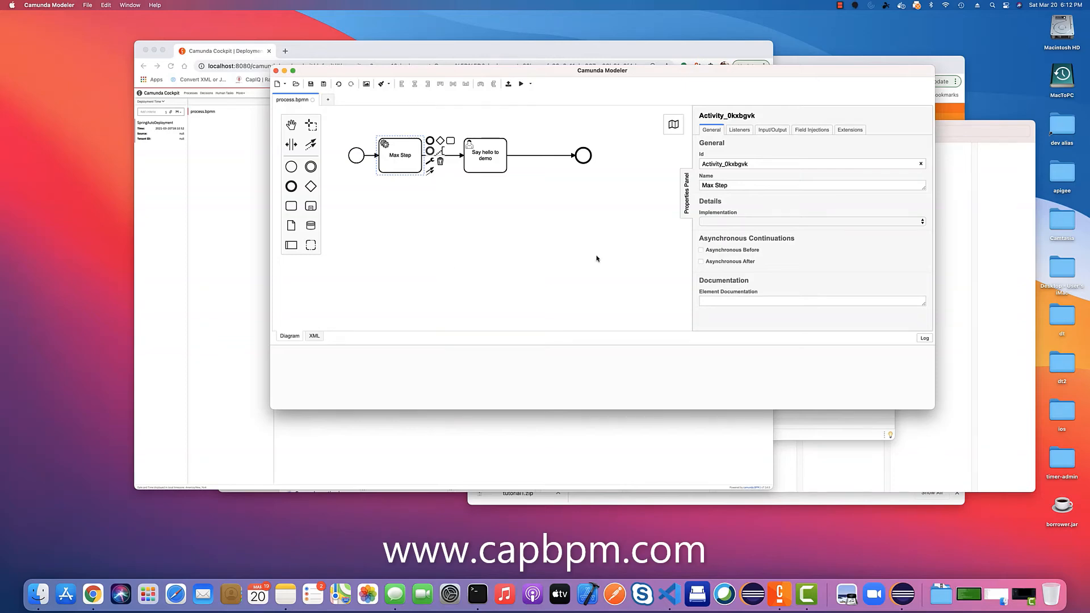
- Set Max Step's implementation to Java Class com.capbpm.demo.DelegateOne and save process.bpmn
{"action": "left_click", "coordinate": [729, 222]}
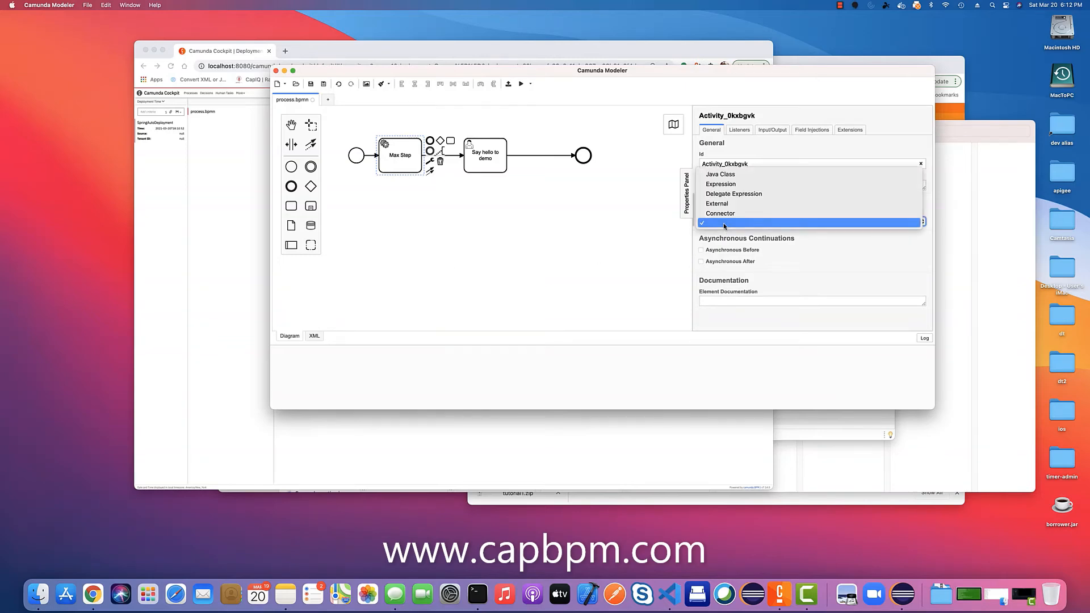
{"action": "left_click", "coordinate": [728, 175]}
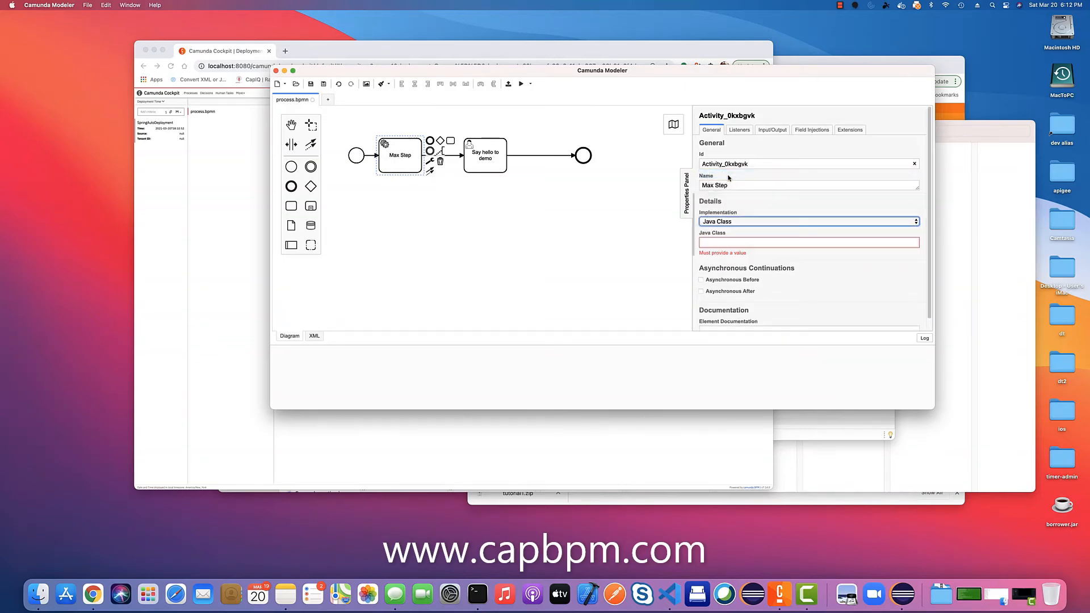
{"action": "left_click", "coordinate": [709, 243]}
{"action": "type", "text": "com.capbpm.demo."}
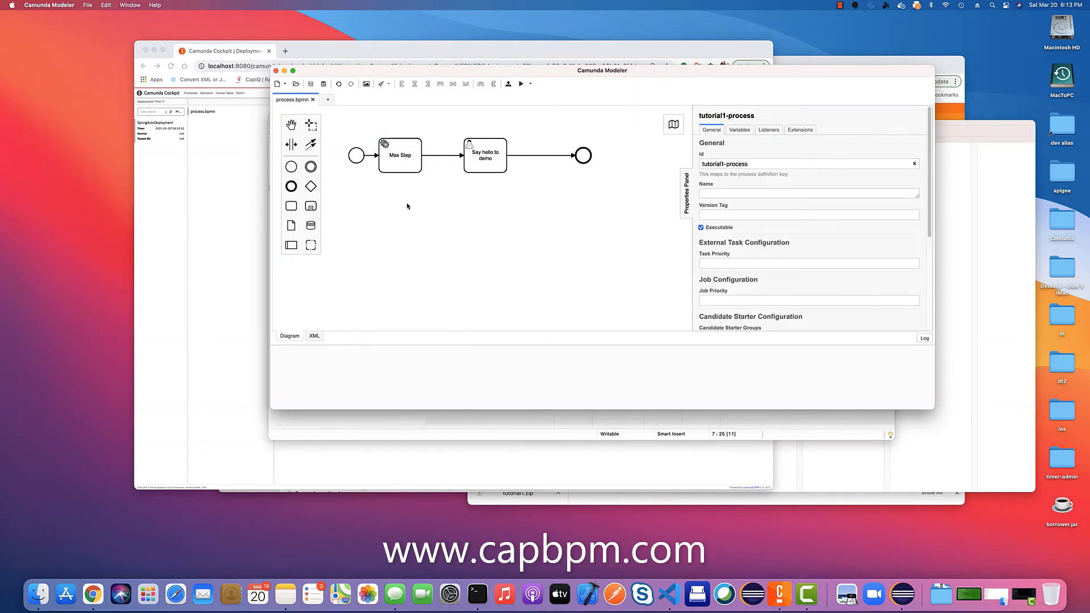
{"action": "left_click", "coordinate": [396, 172]}
- Switch to Terminal, stop the running application, rebuild it with mvn clean install and start it with mvn spring-boot:run
{"action": "left_click", "coordinate": [477, 593]}
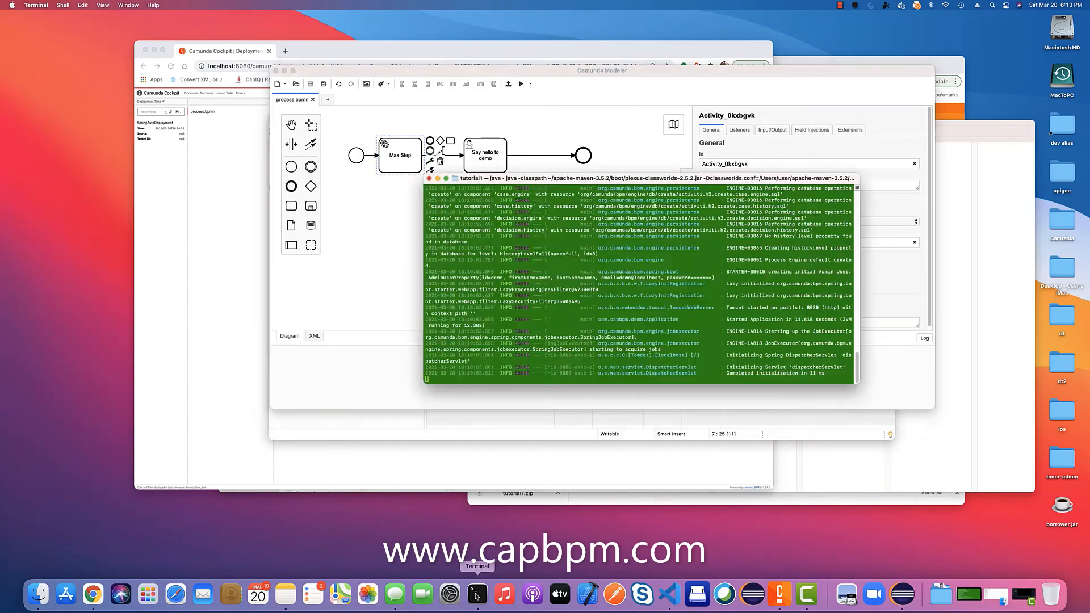
{"action": "key", "text": "ctrl+c"}
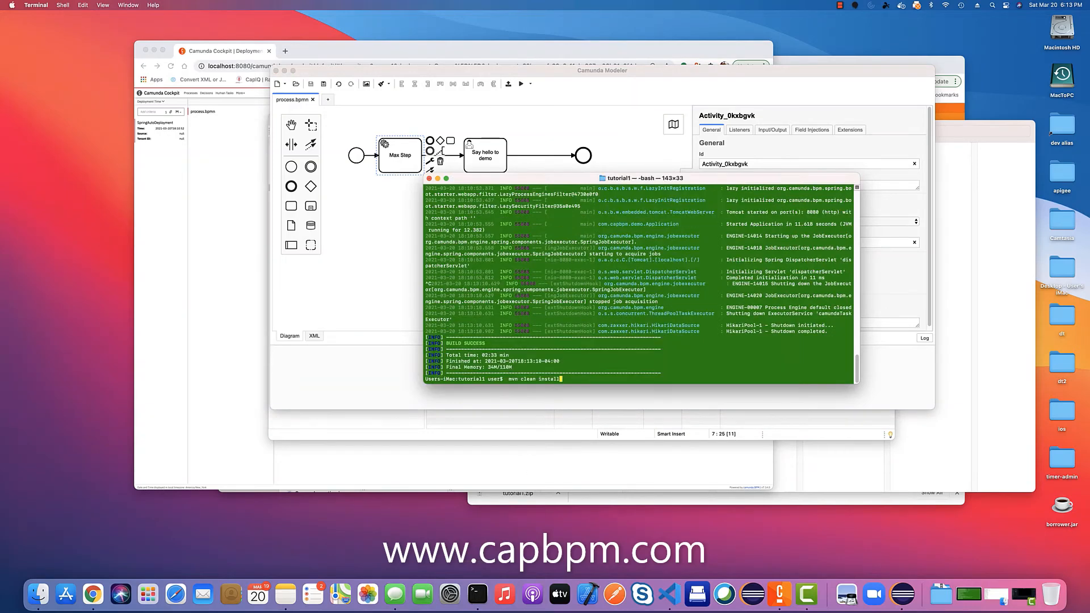
{"action": "type", "text": "mvn clean install"}
{"action": "key", "text": "Return"}
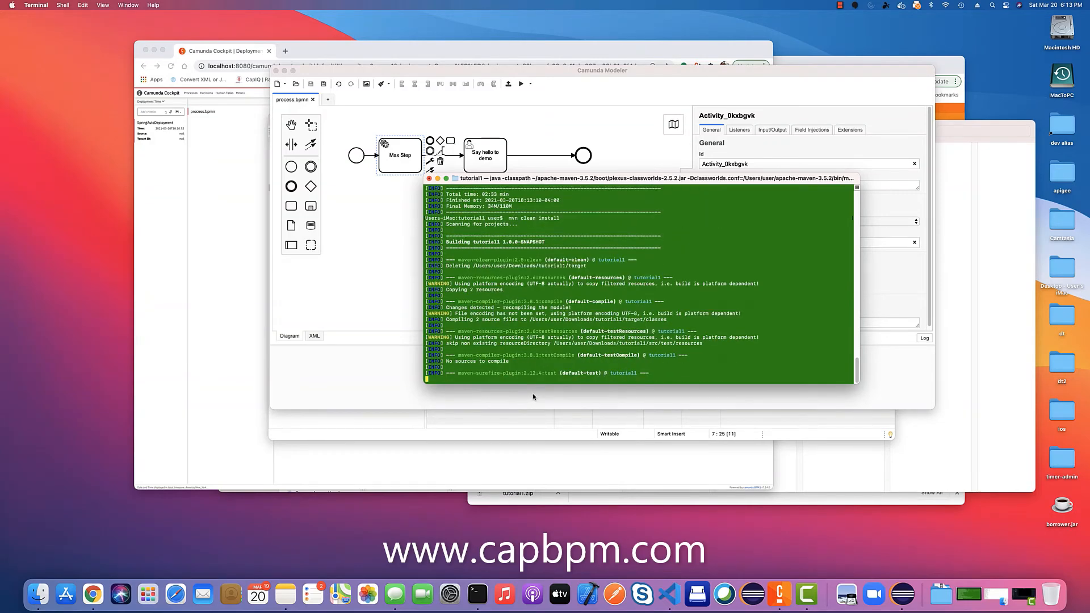
{"action": "type", "text": "mvn spring-boot:run"}
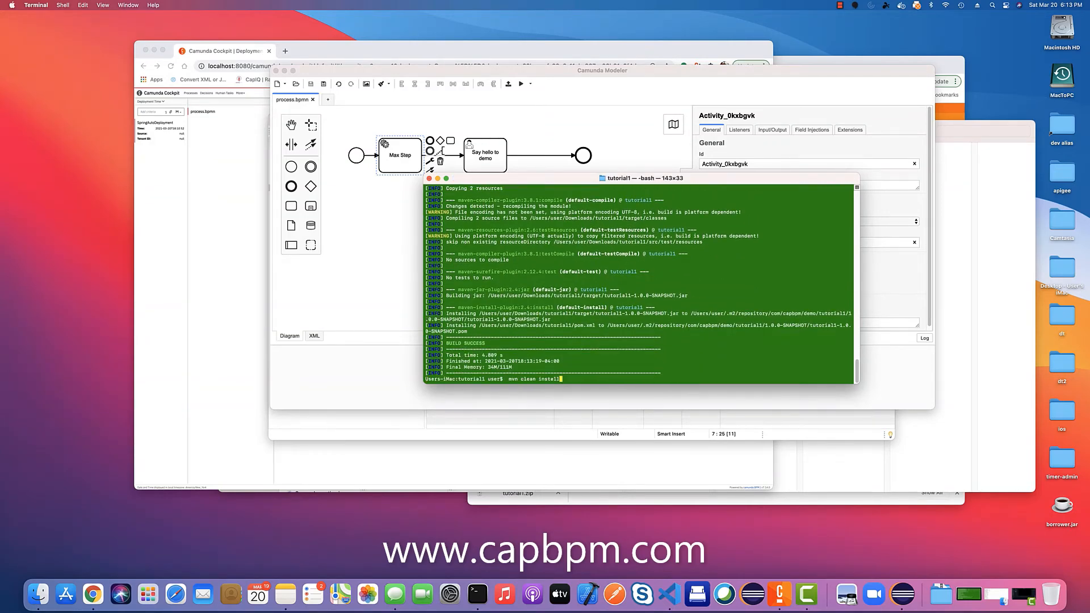
{"action": "key", "text": "Return"}
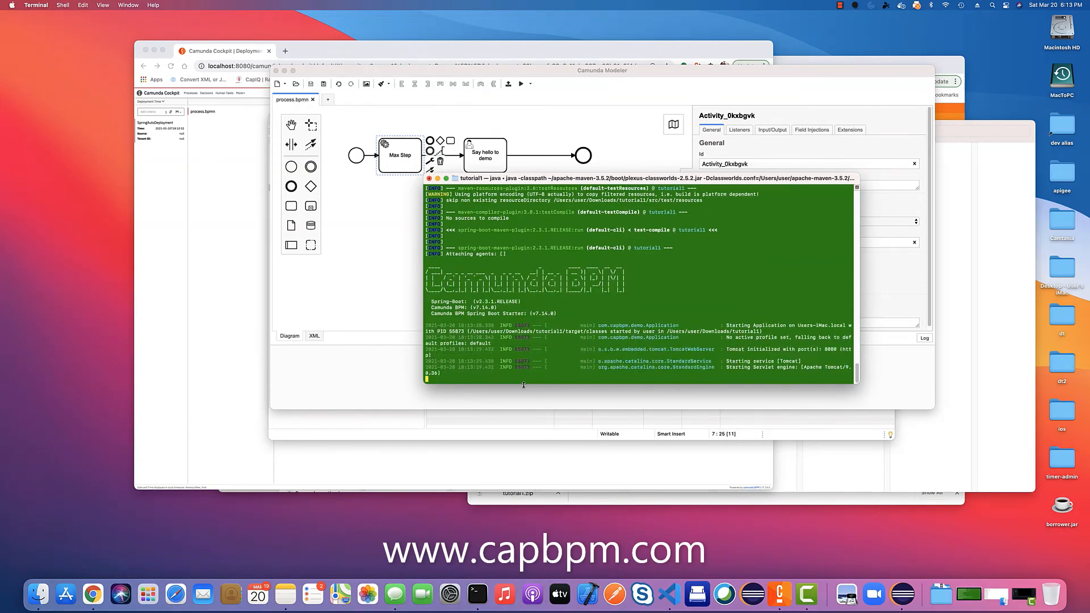
- Switch to Chrome and load localhost:8080/camunda, retrying until the login page opens
{"action": "left_click", "coordinate": [231, 53]}
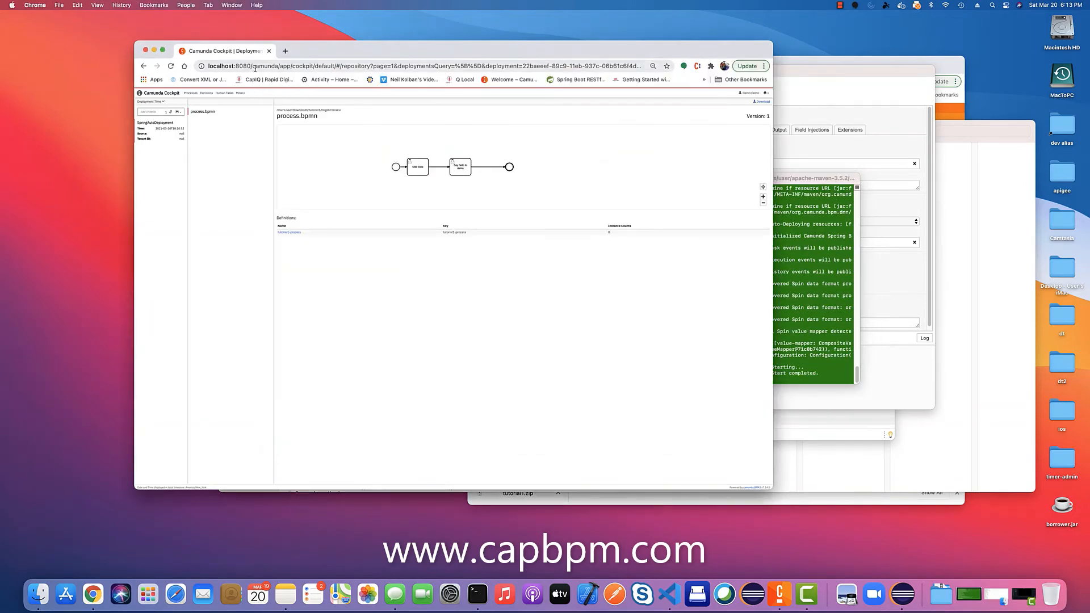
{"action": "left_click_drag", "start_coordinate": [277, 65], "coordinate": [774, 62]}
{"action": "type", "text": "localhost:8080/camunda"}
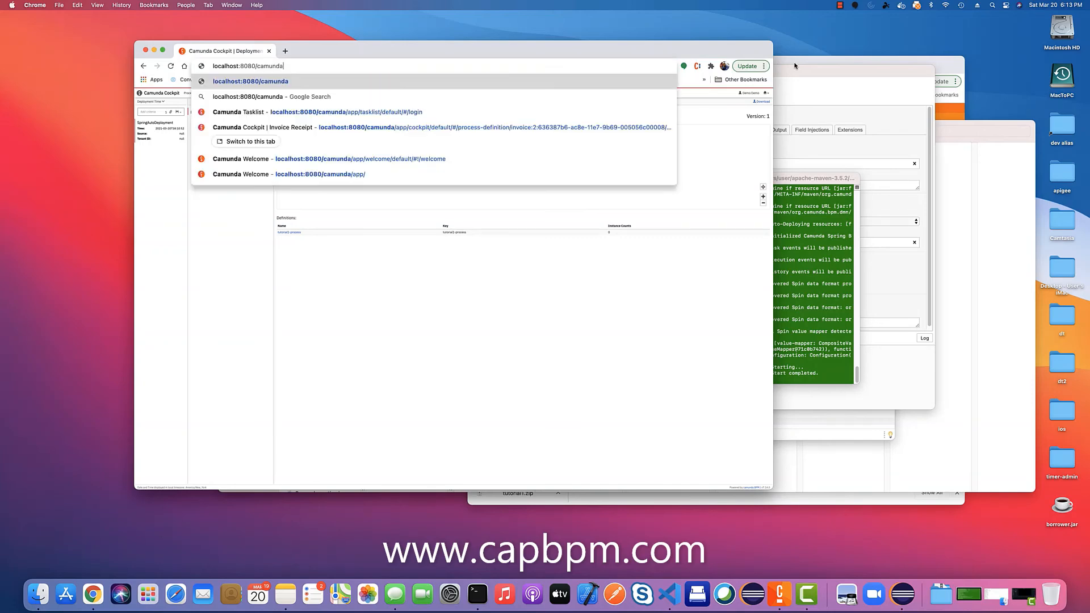
{"action": "key", "text": "Return"}
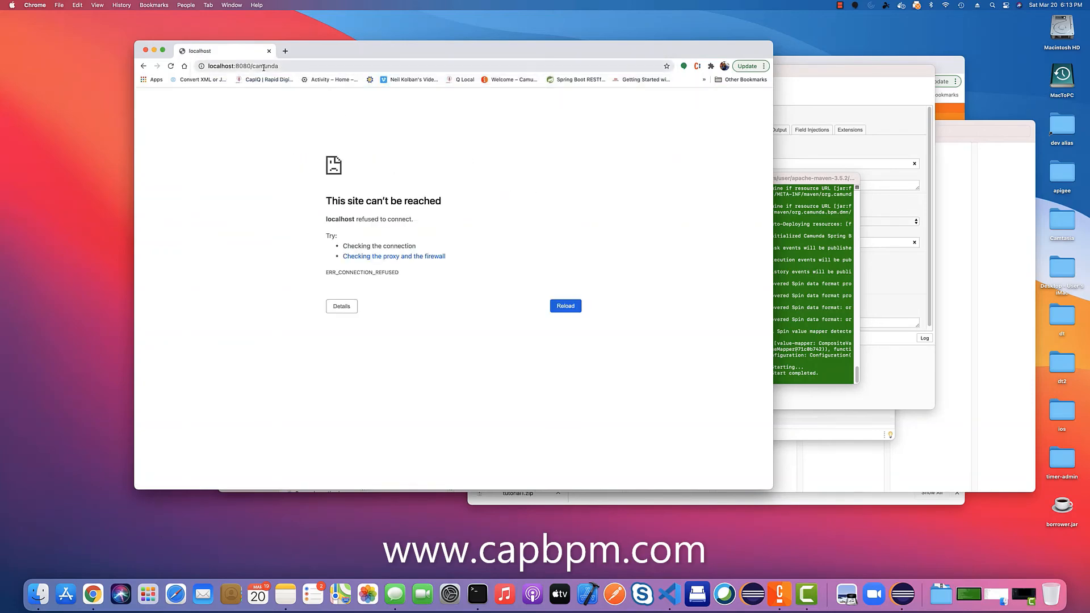
{"action": "left_click", "coordinate": [264, 66]}
{"action": "key", "text": "Return"}
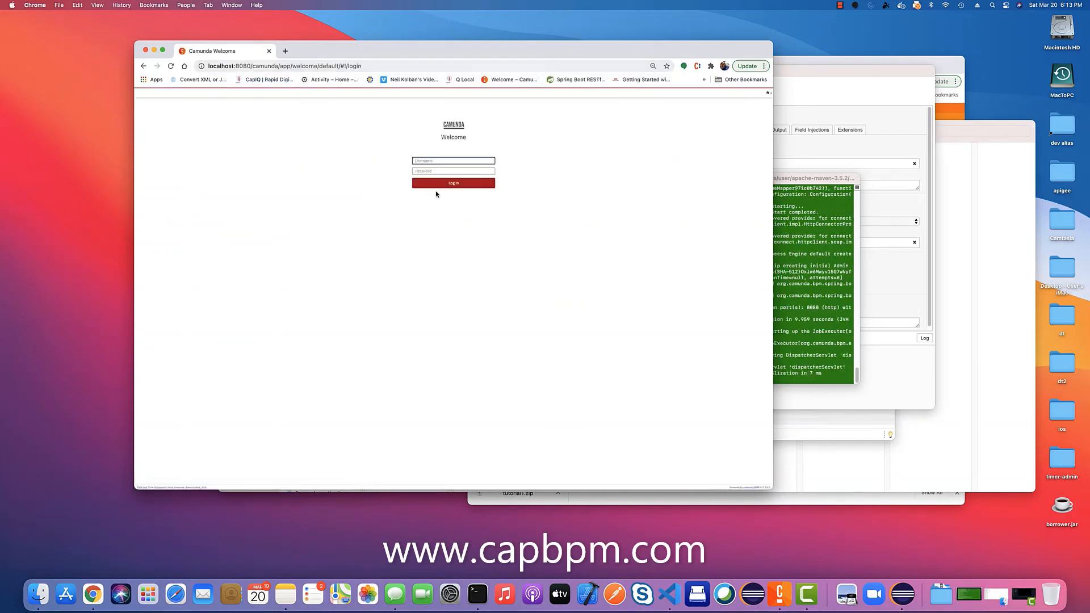
- Log in to Camunda with the account's username and password and open Cockpit
{"action": "type", "text": "demo"}
{"action": "key", "text": "Tab"}
{"action": "type", "text": "de"}
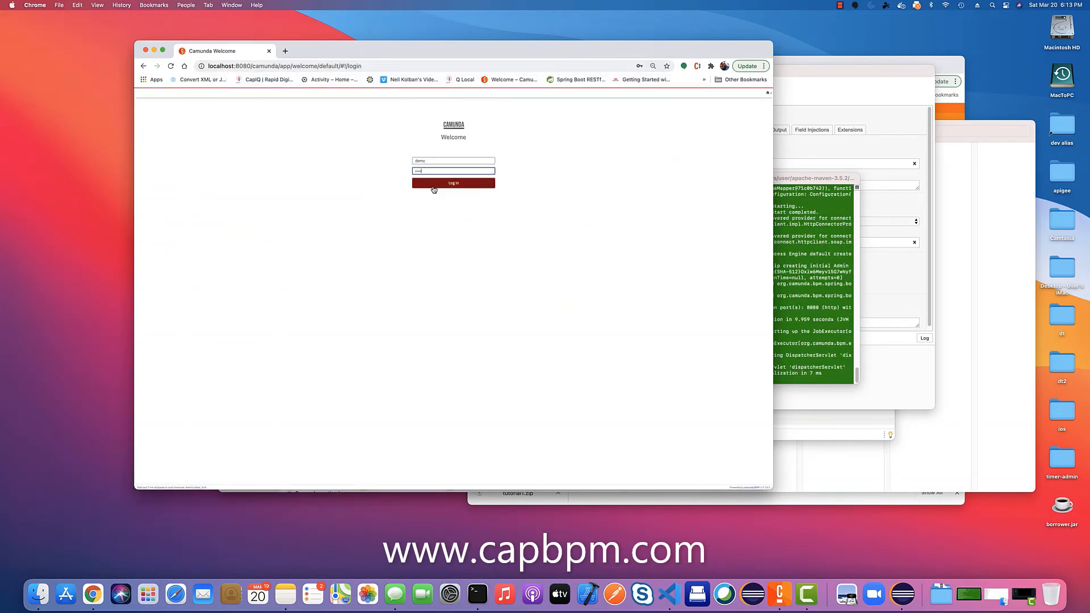
{"action": "type", "text": "mo"}
{"action": "left_click", "coordinate": [434, 189]}
{"action": "left_click", "coordinate": [202, 168]}
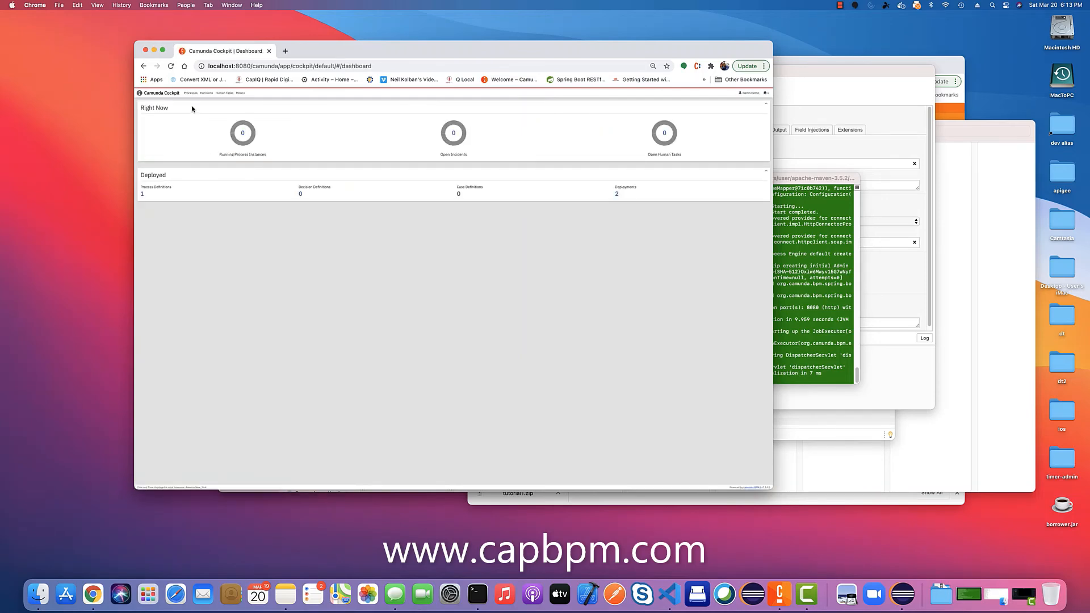
- Open Cockpit's Deployments page and view the process.bpmn diagram of the newest deployment
{"action": "left_click", "coordinate": [241, 92]}
{"action": "left_click", "coordinate": [242, 103]}
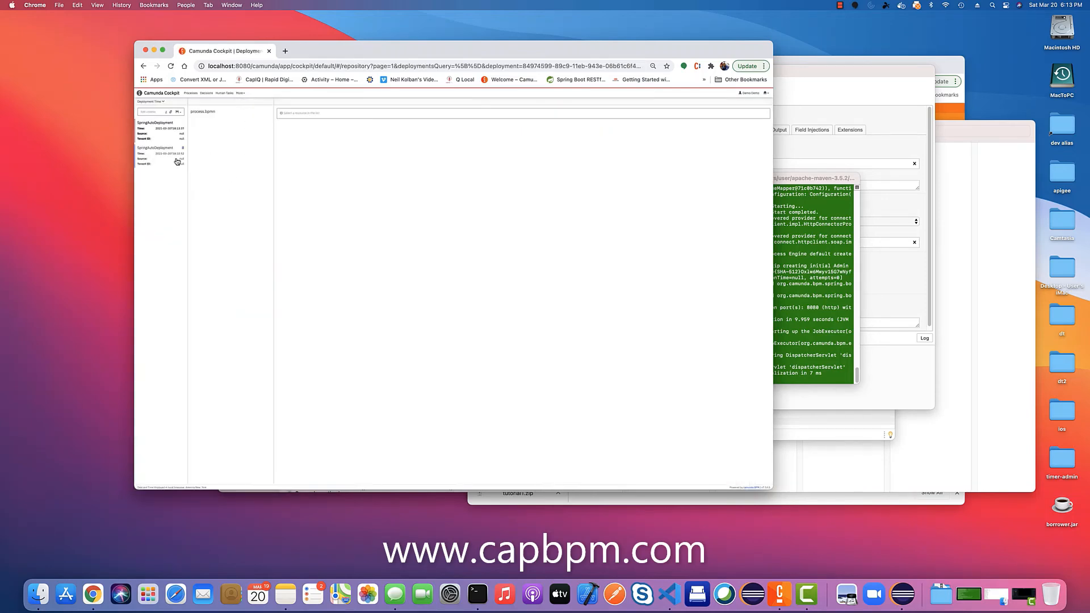
{"action": "left_click", "coordinate": [207, 112]}
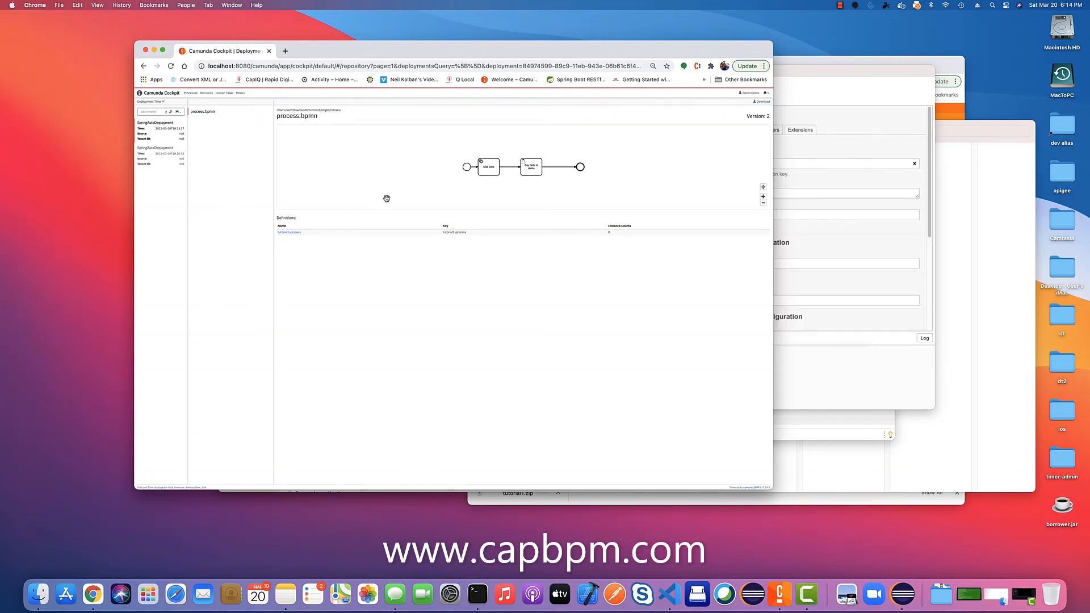
- Switch to Tasklist and start an instance of tutorial1-process with a business key
{"action": "left_click", "coordinate": [764, 95]}
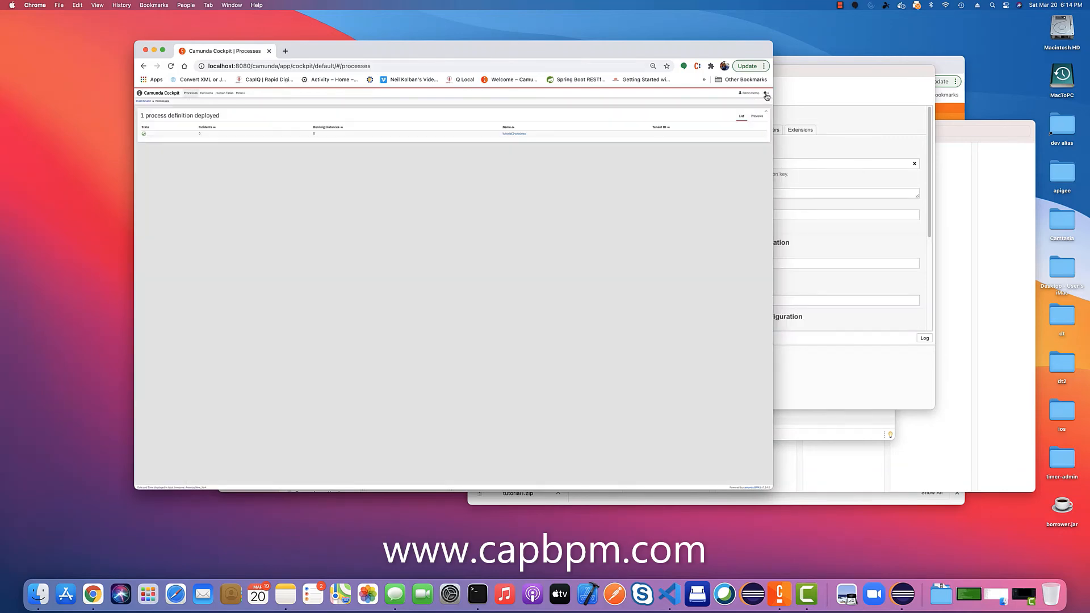
{"action": "left_click", "coordinate": [742, 108]}
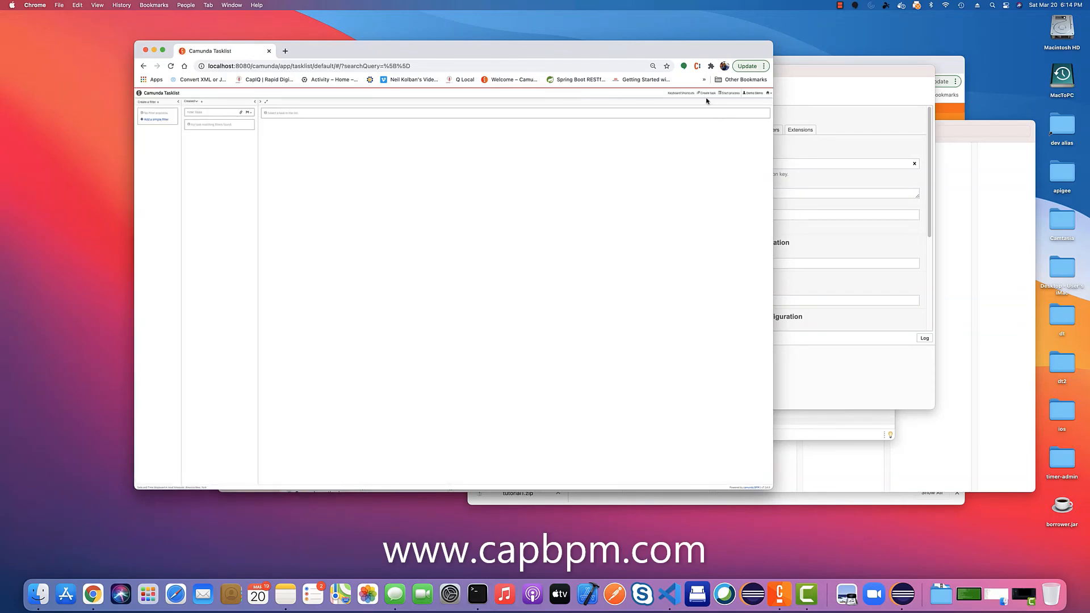
{"action": "left_click", "coordinate": [726, 93]}
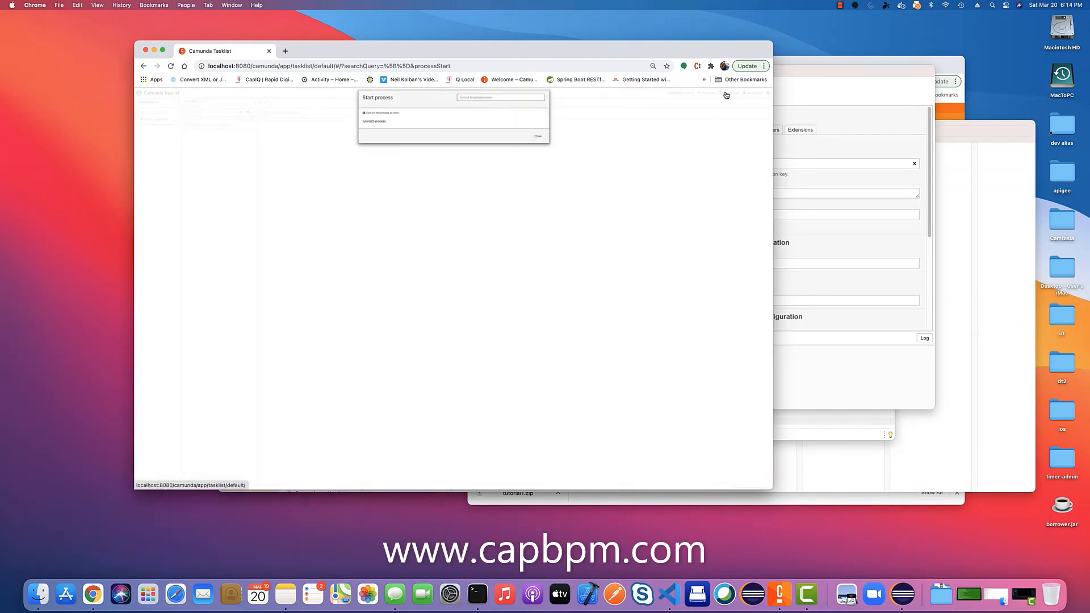
{"action": "left_click", "coordinate": [371, 126]}
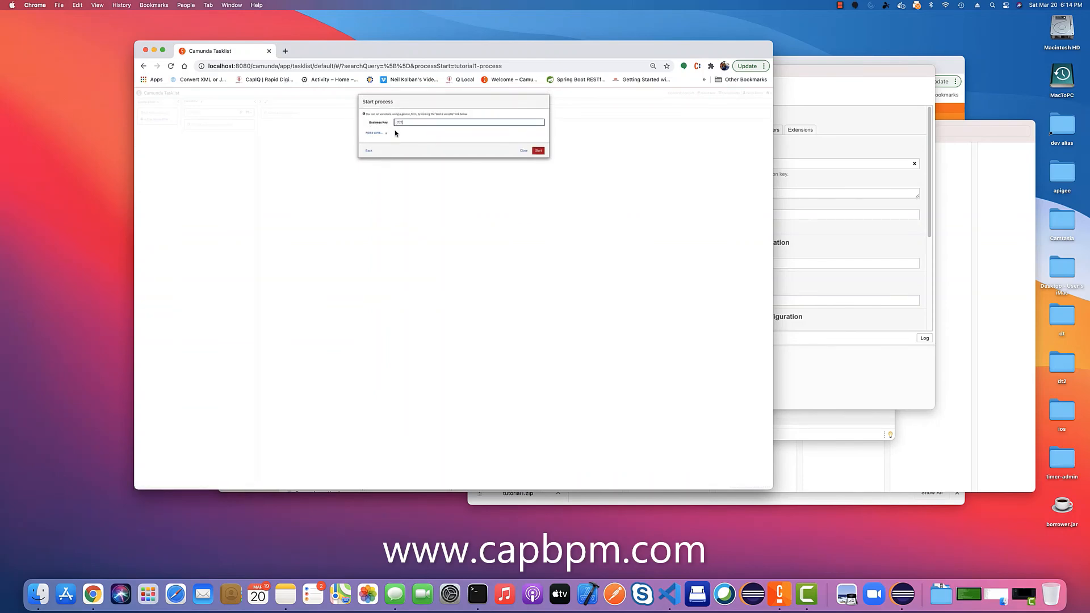
{"action": "left_click", "coordinate": [538, 150]}
- Return to Cockpit to view the running tutorial1-process instance, and check the Terminal log for DelegateOne's "test me" output
{"action": "left_click", "coordinate": [746, 106]}
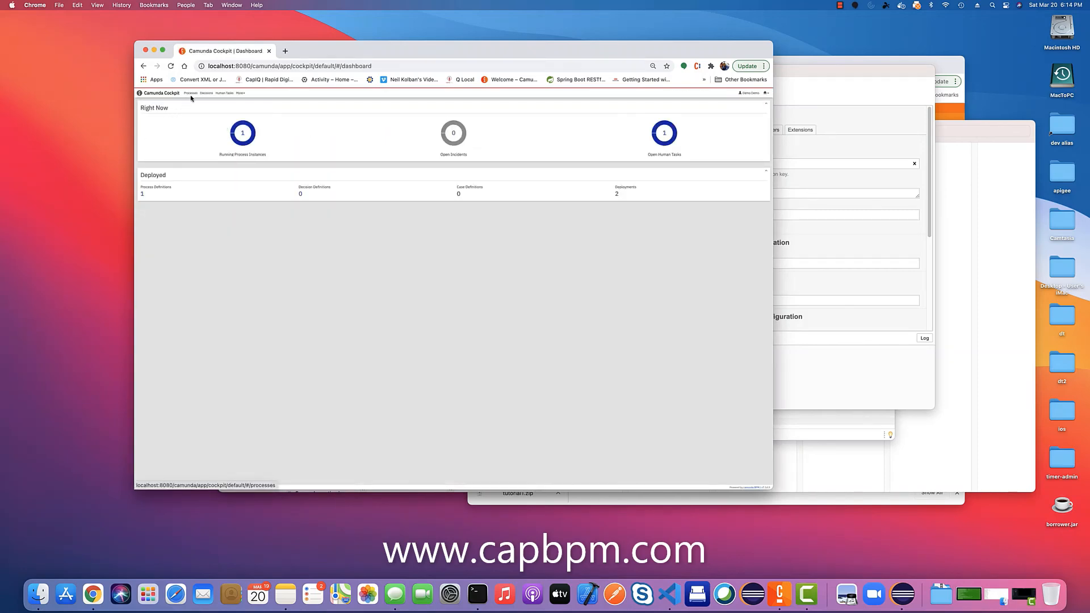
{"action": "left_click", "coordinate": [236, 125]}
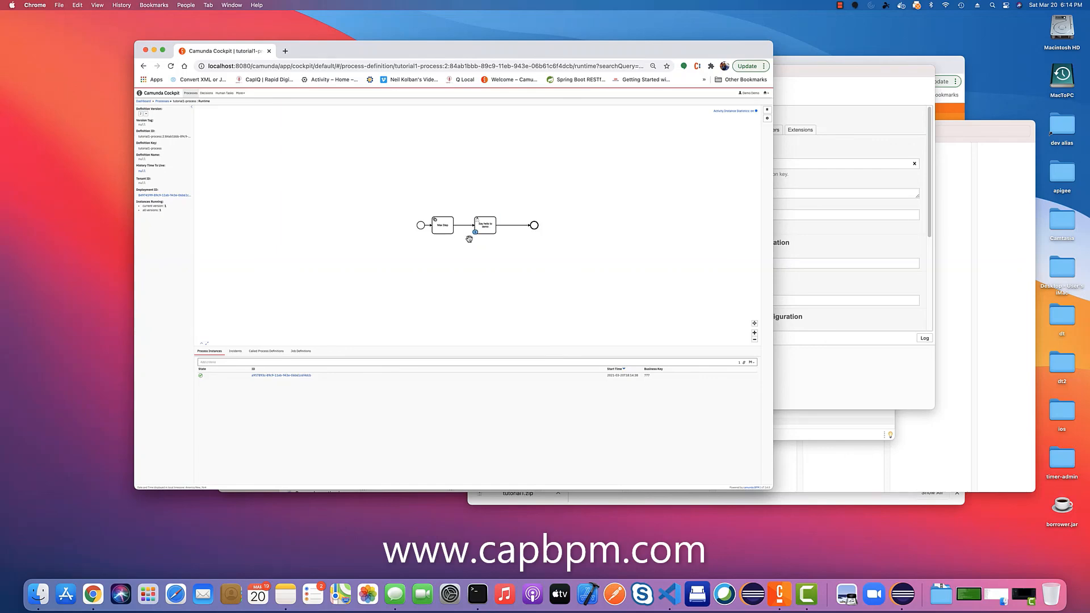
{"action": "left_click", "coordinate": [480, 599]}
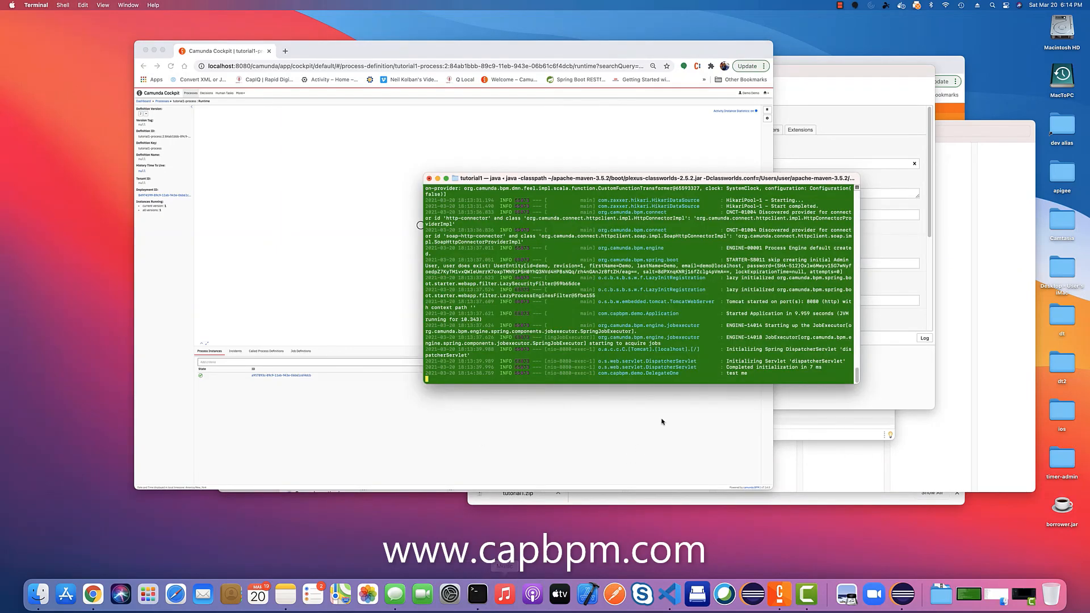
{"action": "left_click_drag", "start_coordinate": [752, 374], "coordinate": [725, 375]}
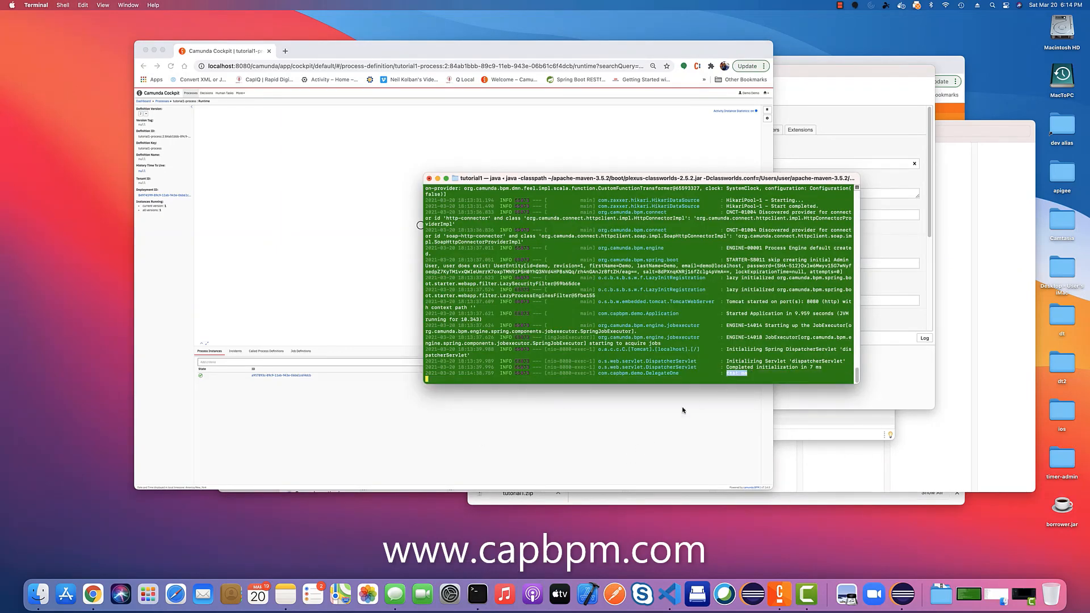